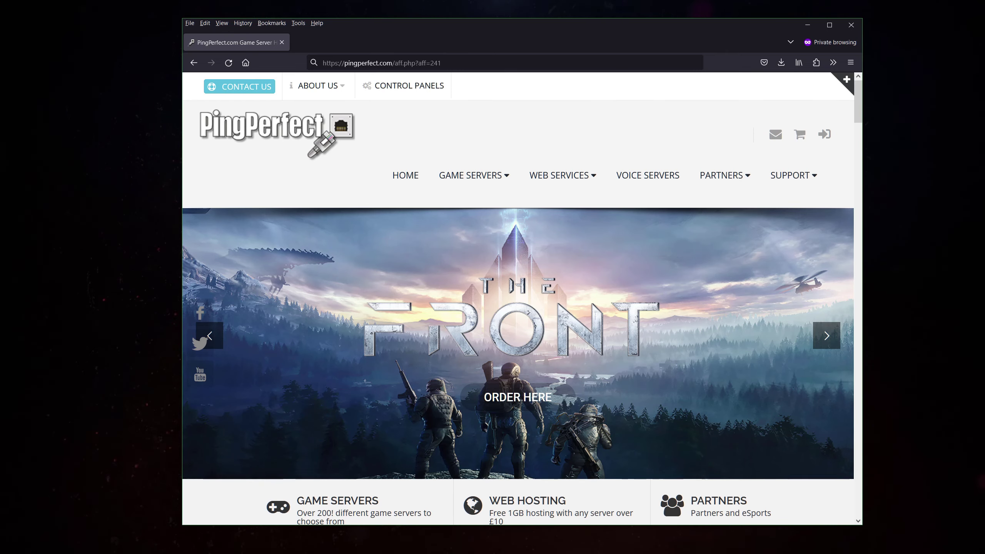
Search PingPerfect's full game server list for 'the front'
{"action": "mouse_move", "coordinate": [504, 179]}
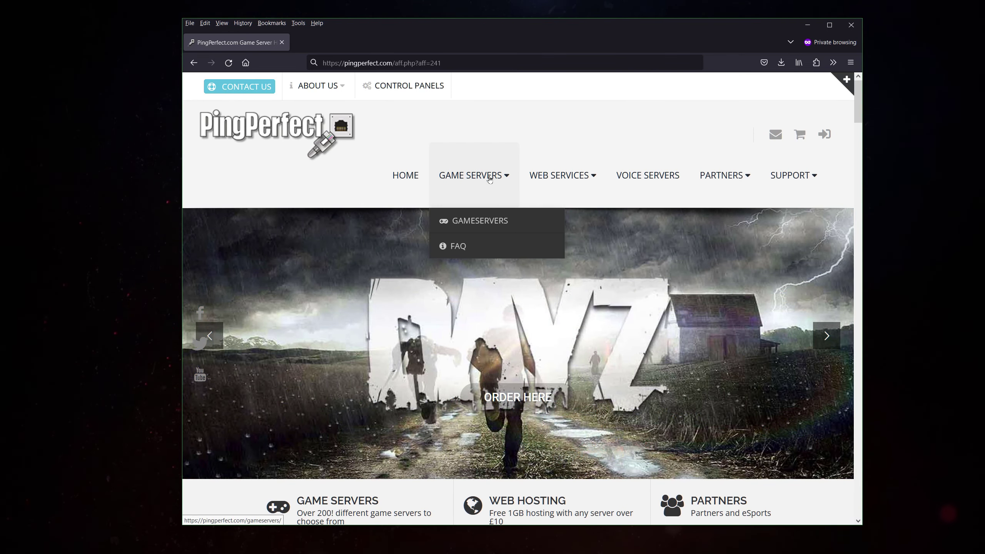
{"action": "left_click", "coordinate": [485, 222]}
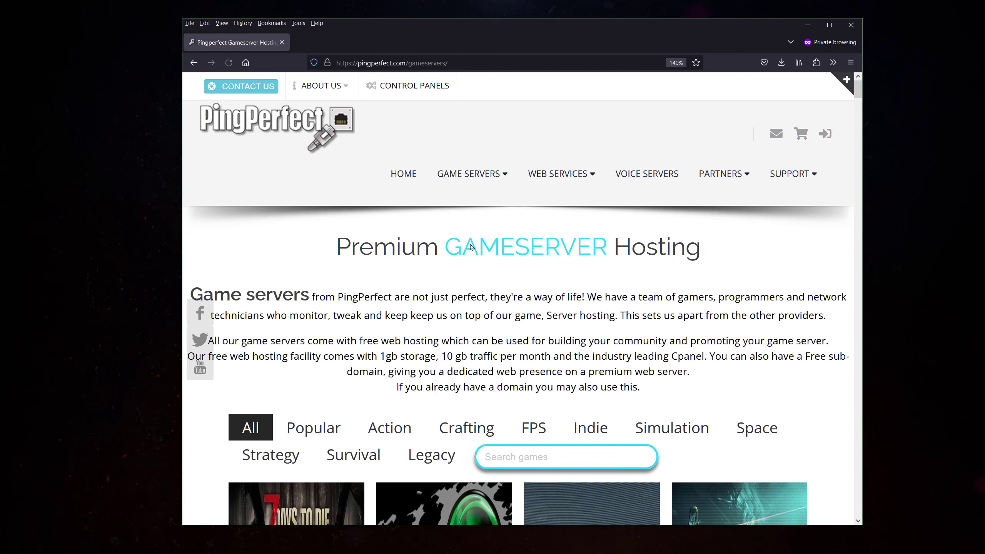
{"action": "left_click", "coordinate": [548, 454]}
{"action": "type", "text": "the front"}
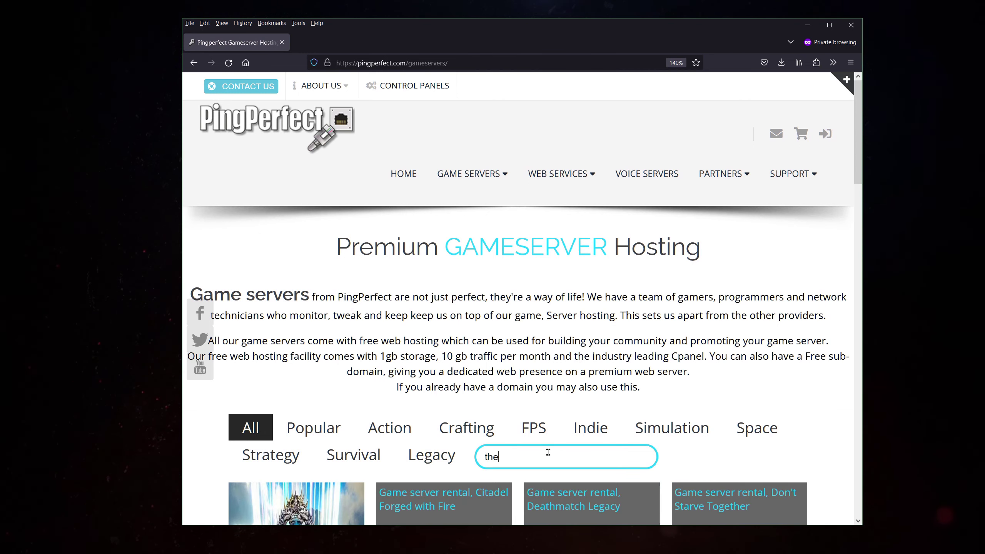
Scroll through The Front hosting features and back up to the per-slot order prices
{"action": "scroll", "coordinate": [548, 452], "scroll_direction": "down", "scroll_amount": 5}
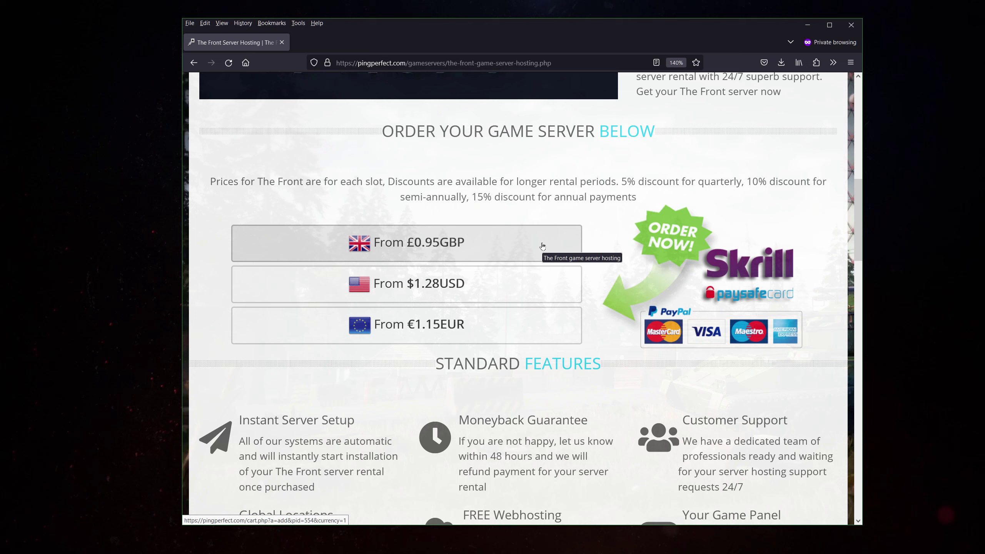
{"action": "scroll", "coordinate": [511, 281], "scroll_direction": "down", "scroll_amount": 5}
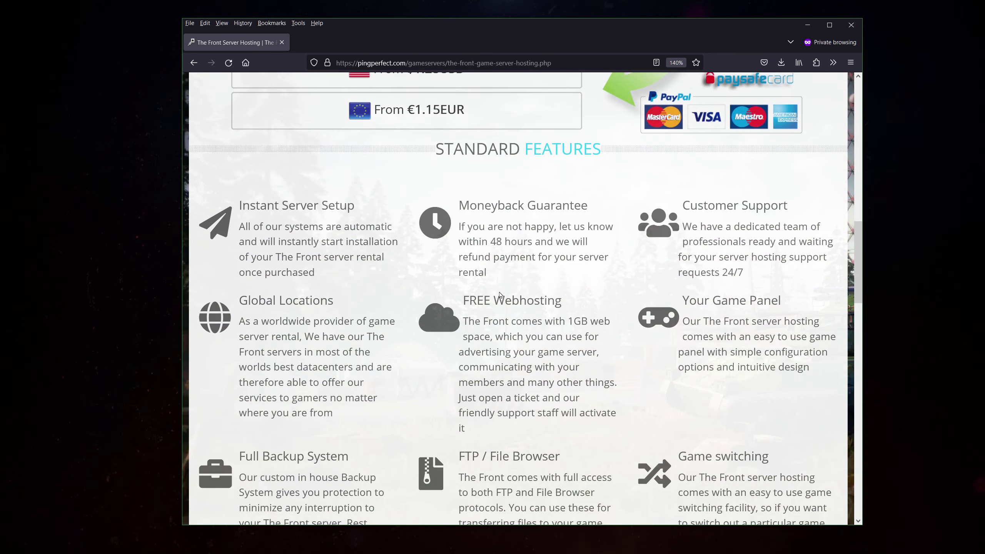
{"action": "scroll", "coordinate": [720, 261], "scroll_direction": "down", "scroll_amount": 2}
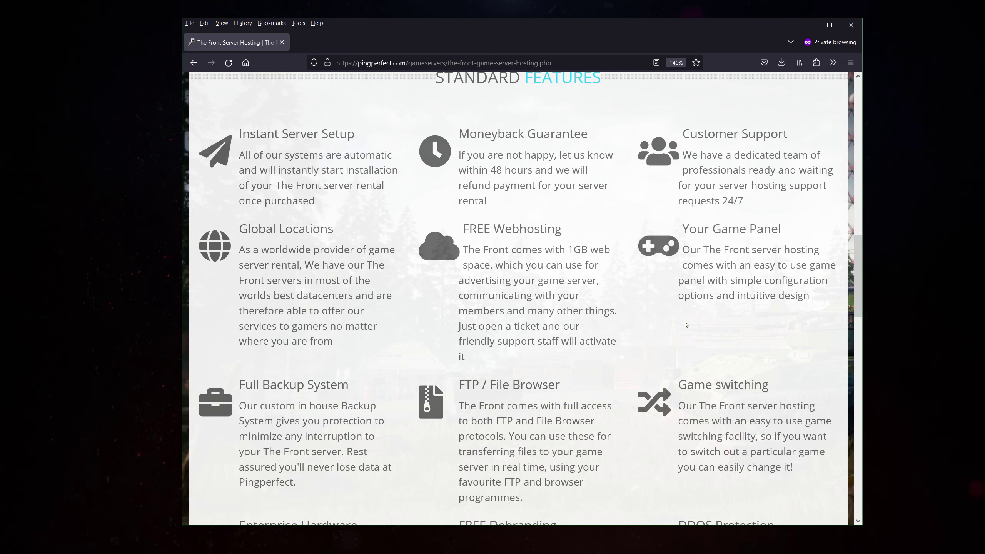
{"action": "scroll", "coordinate": [685, 324], "scroll_direction": "down", "scroll_amount": 3}
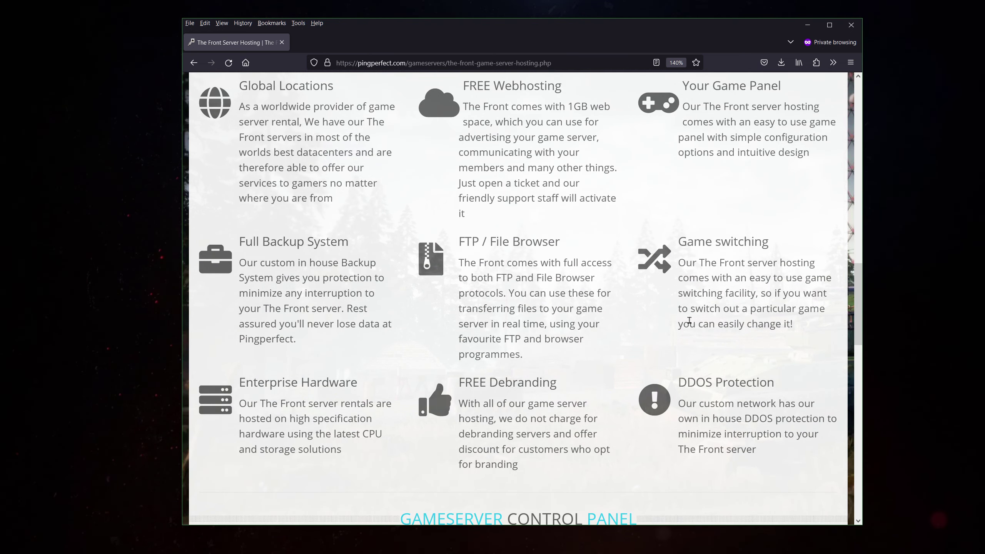
{"action": "scroll", "coordinate": [689, 321], "scroll_direction": "up", "scroll_amount": 3}
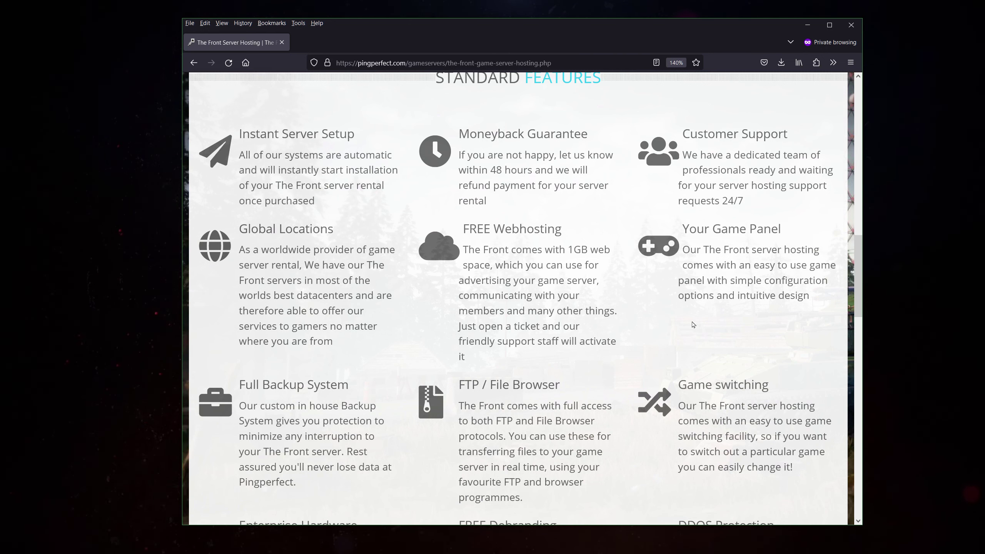
{"action": "scroll", "coordinate": [693, 324], "scroll_direction": "down", "scroll_amount": 3}
{"action": "scroll", "coordinate": [692, 325], "scroll_direction": "up", "scroll_amount": 3}
{"action": "scroll", "coordinate": [613, 380], "scroll_direction": "down", "scroll_amount": 3}
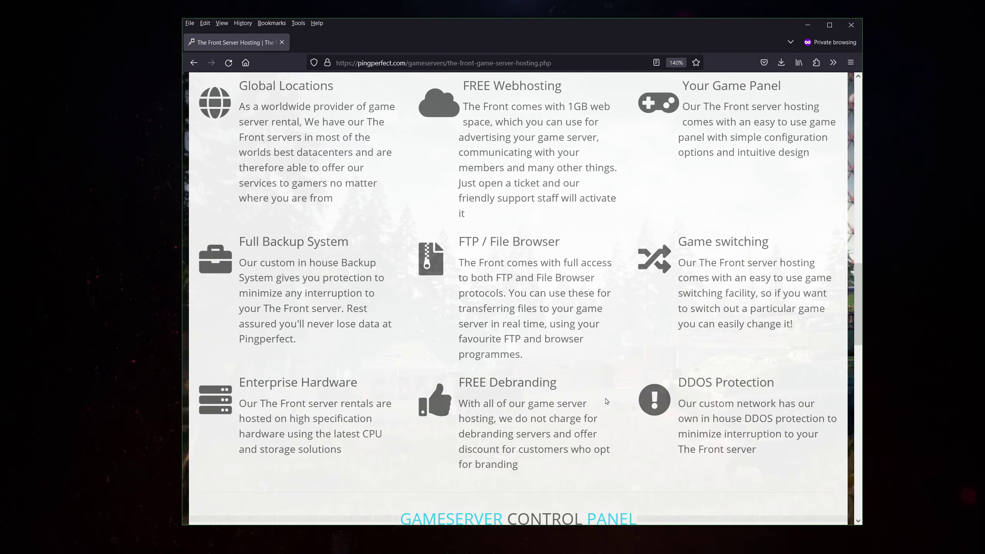
{"action": "scroll", "coordinate": [607, 401], "scroll_direction": "up", "scroll_amount": 3}
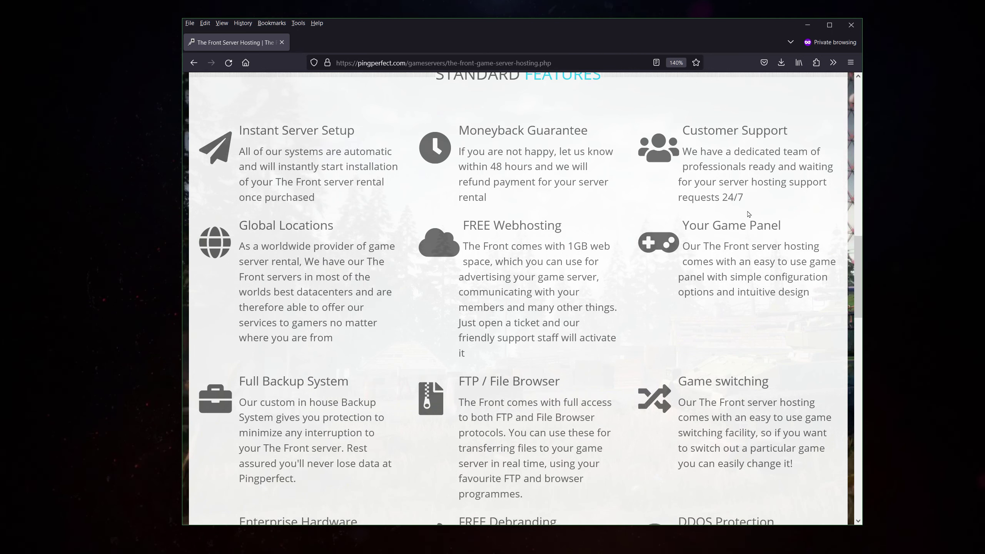
{"action": "scroll", "coordinate": [730, 289], "scroll_direction": "down", "scroll_amount": 2}
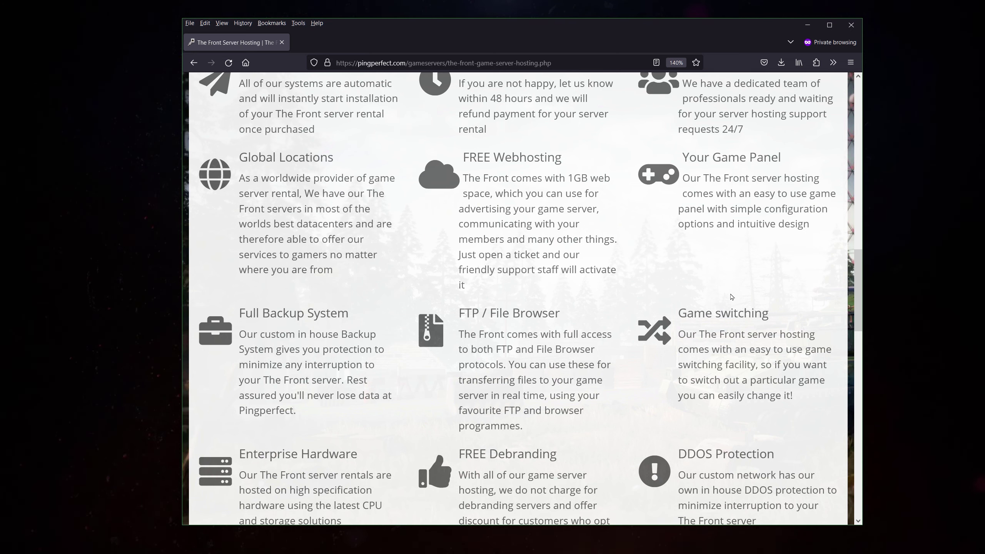
{"action": "scroll", "coordinate": [731, 297], "scroll_direction": "down", "scroll_amount": 10}
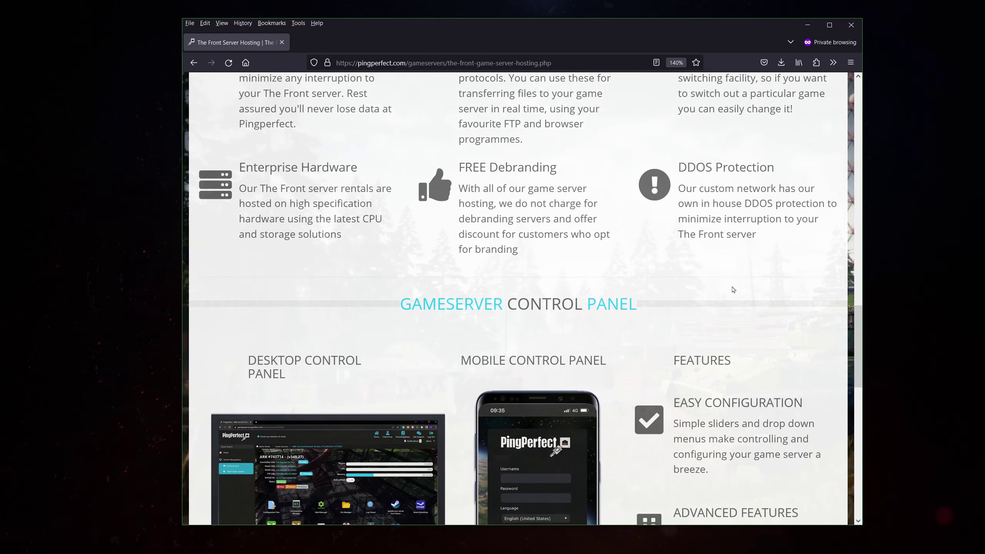
{"action": "scroll", "coordinate": [732, 287], "scroll_direction": "down", "scroll_amount": 2}
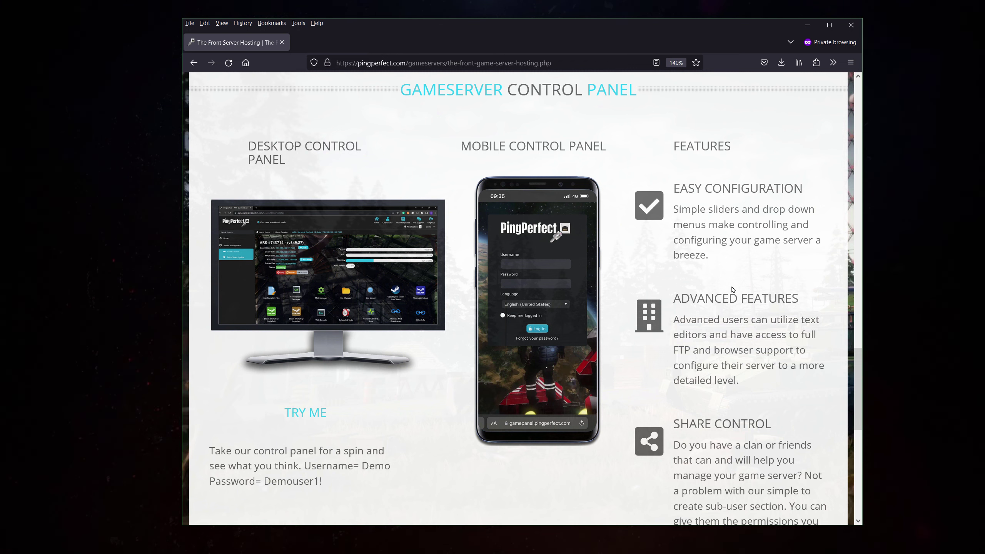
{"action": "scroll", "coordinate": [511, 357], "scroll_direction": "up", "scroll_amount": 10}
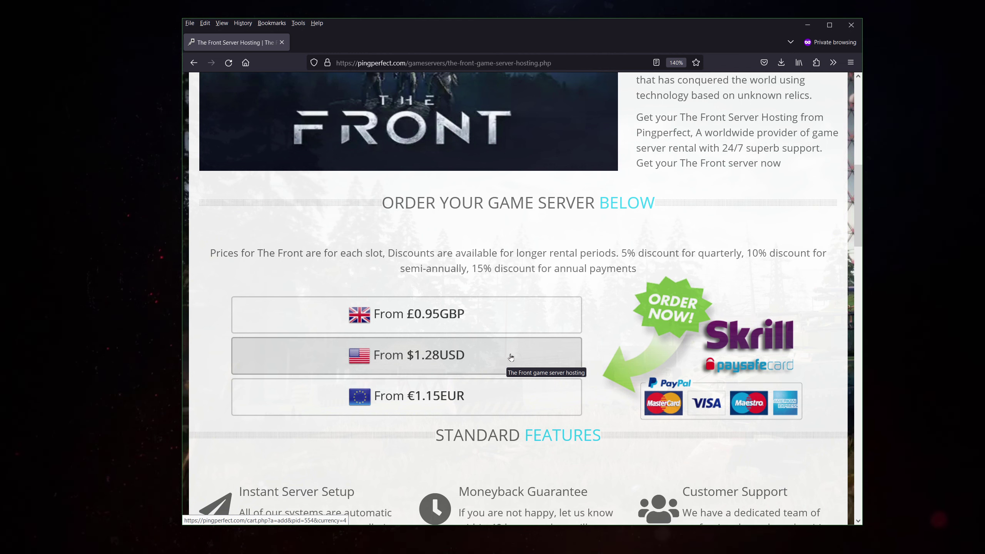
Set The Front cart's billing cycle to Quarterly, totalling $62.45USD for 10 slots
{"action": "left_click_drag", "start_coordinate": [367, 130], "coordinate": [213, 96]}
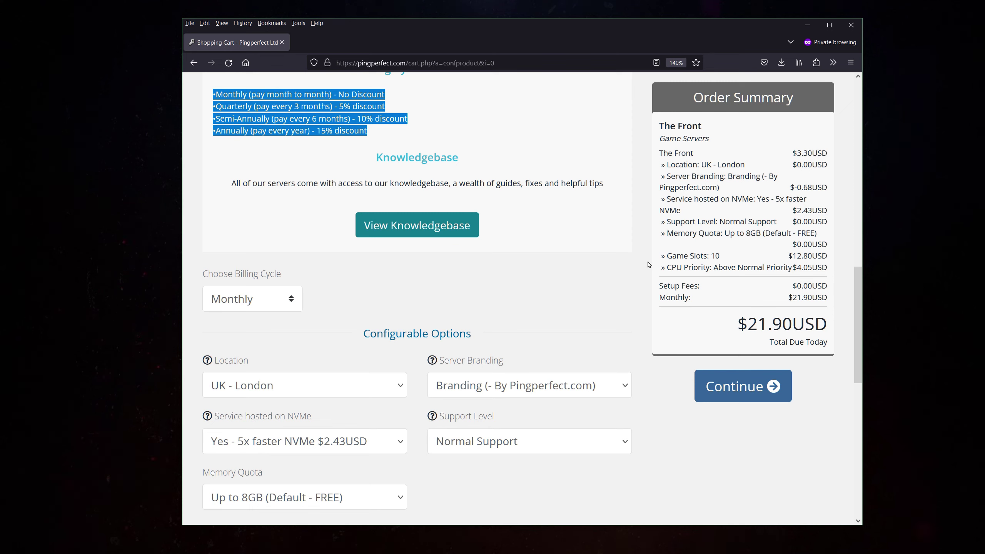
{"action": "left_click", "coordinate": [293, 305]}
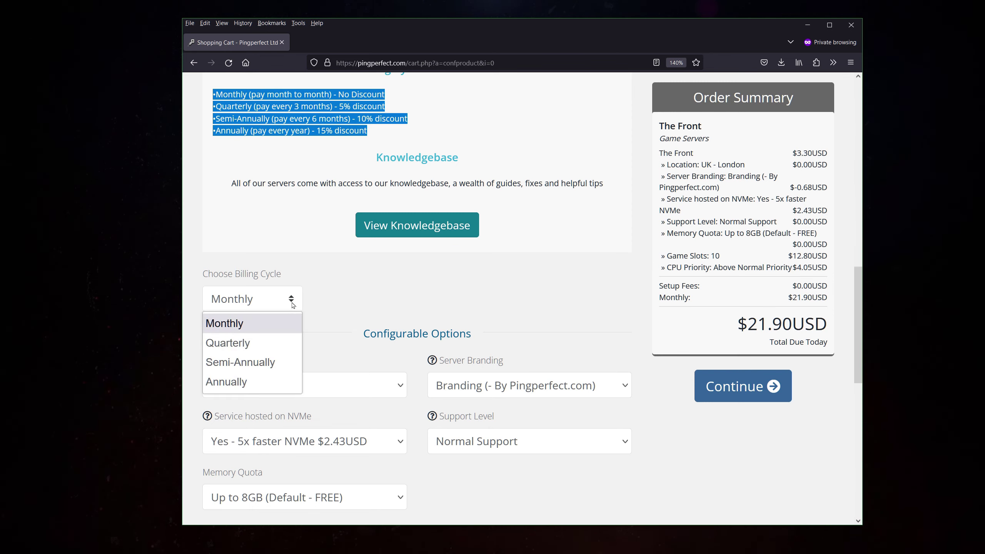
{"action": "left_click", "coordinate": [279, 343]}
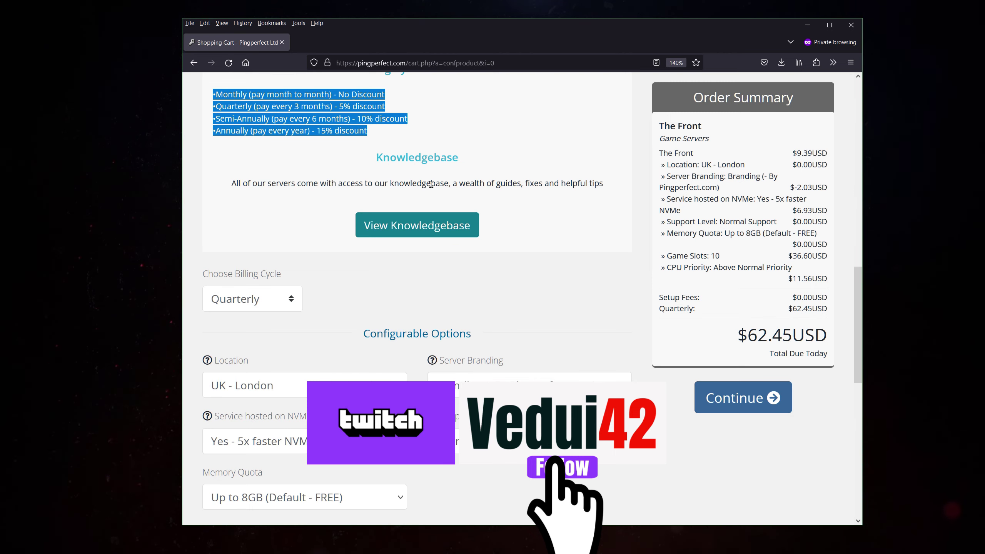
Choose USA - Chicago as the location and SSD instead of NVMe, totalling $55.52USD
{"action": "scroll", "coordinate": [431, 184], "scroll_direction": "down", "scroll_amount": 5}
{"action": "left_click", "coordinate": [379, 176]}
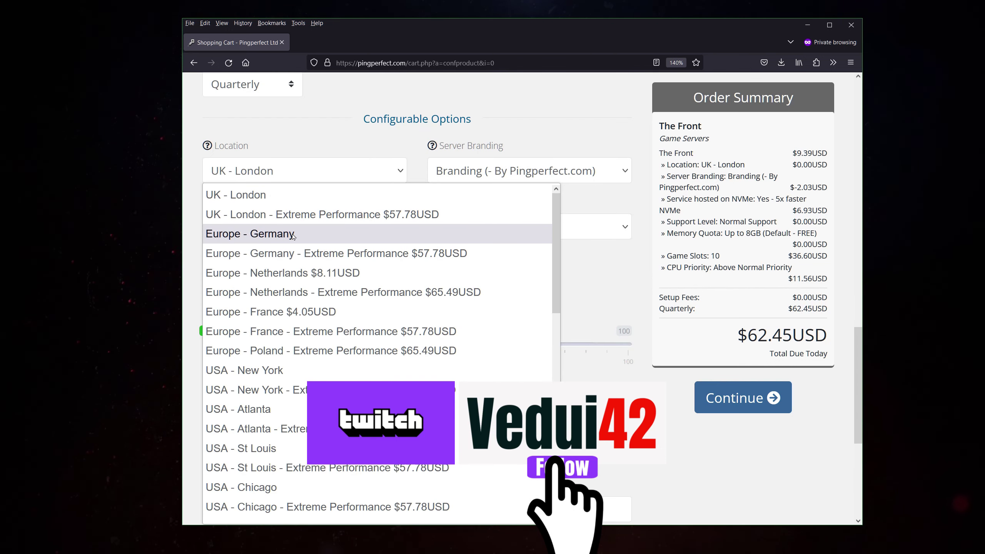
{"action": "scroll", "coordinate": [293, 235], "scroll_direction": "down", "scroll_amount": 2}
{"action": "scroll", "coordinate": [293, 235], "scroll_direction": "down", "scroll_amount": 4}
{"action": "scroll", "coordinate": [293, 235], "scroll_direction": "down", "scroll_amount": 3}
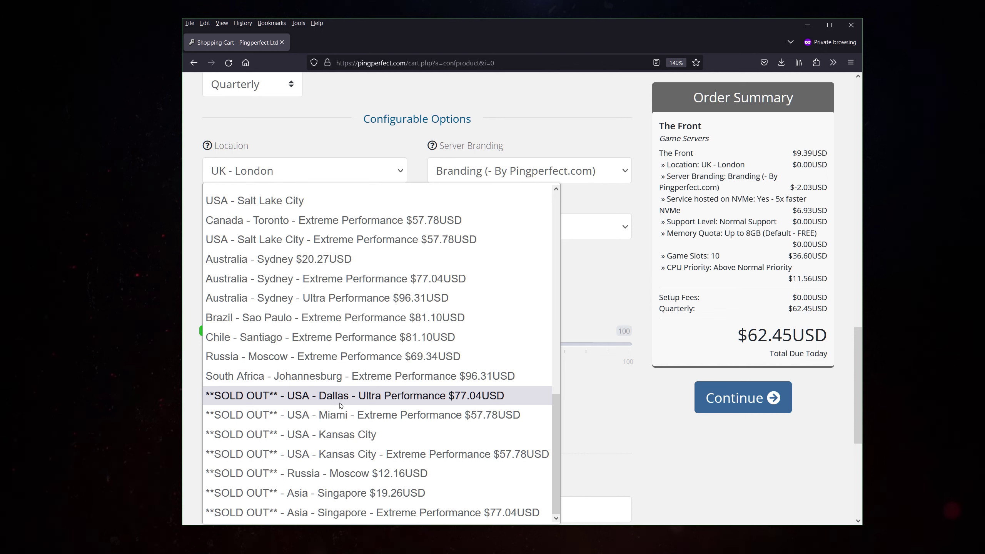
{"action": "scroll", "coordinate": [322, 392], "scroll_direction": "up", "scroll_amount": 7}
{"action": "left_click", "coordinate": [301, 373]}
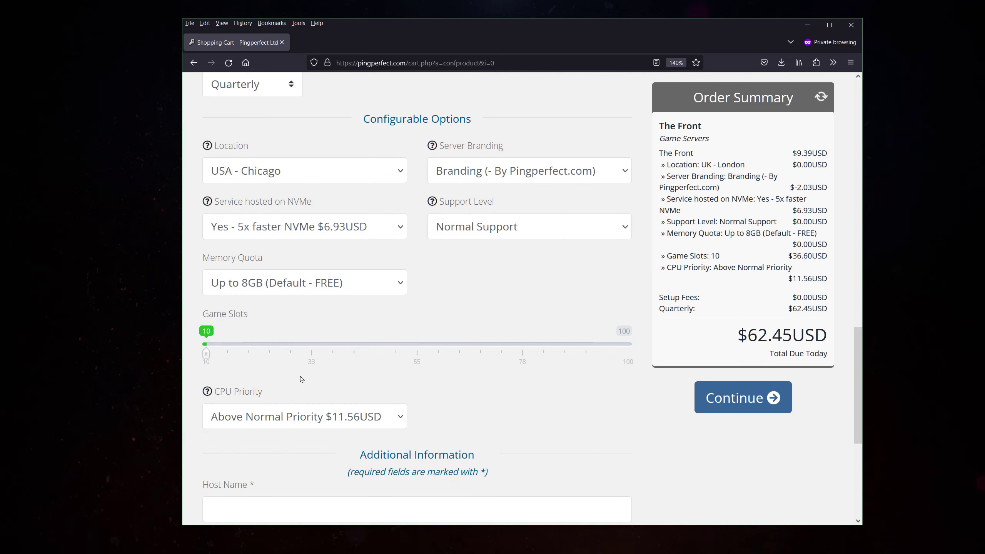
{"action": "left_click", "coordinate": [366, 230]}
{"action": "left_click", "coordinate": [306, 268]}
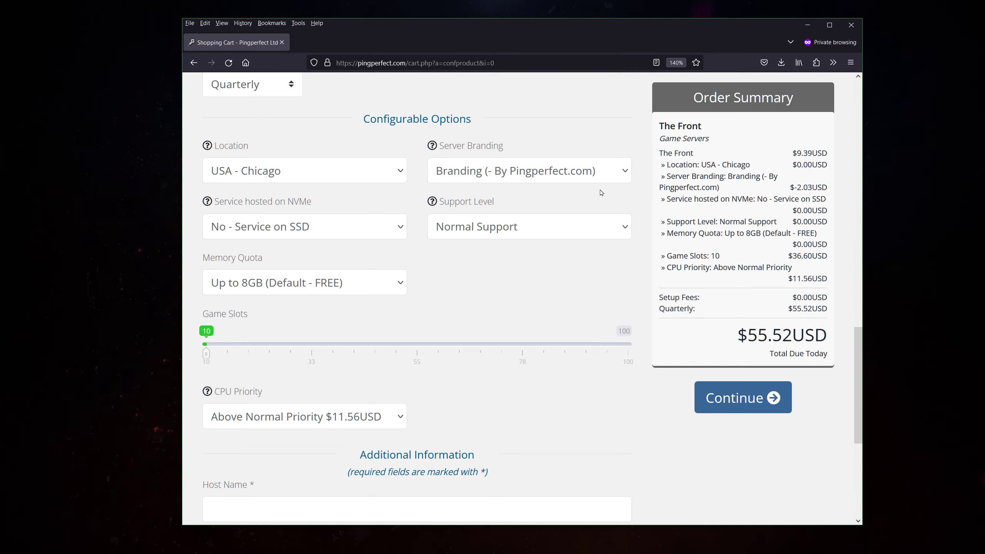
{"action": "left_click", "coordinate": [574, 228]}
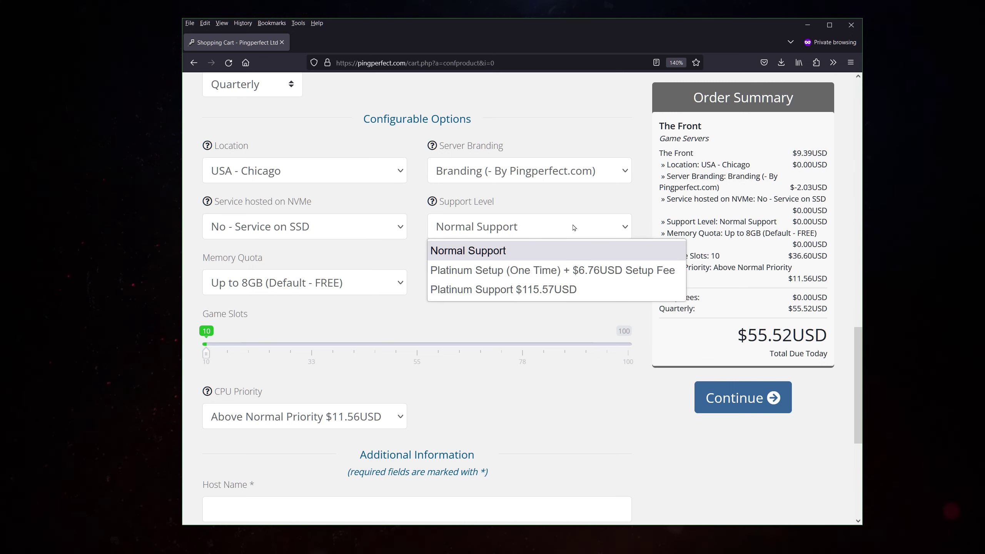
{"action": "left_click", "coordinate": [559, 331]}
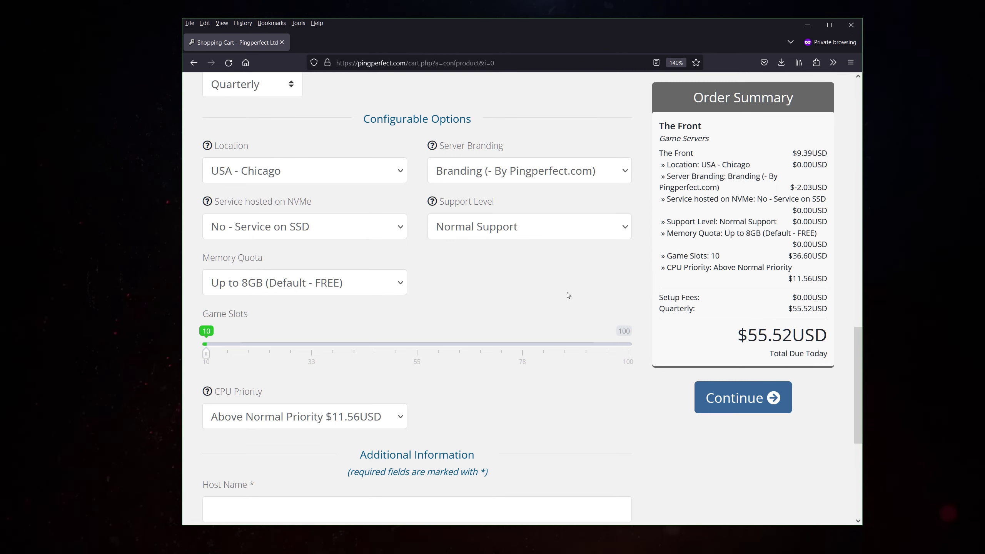
{"action": "scroll", "coordinate": [351, 224], "scroll_direction": "down", "scroll_amount": 3}
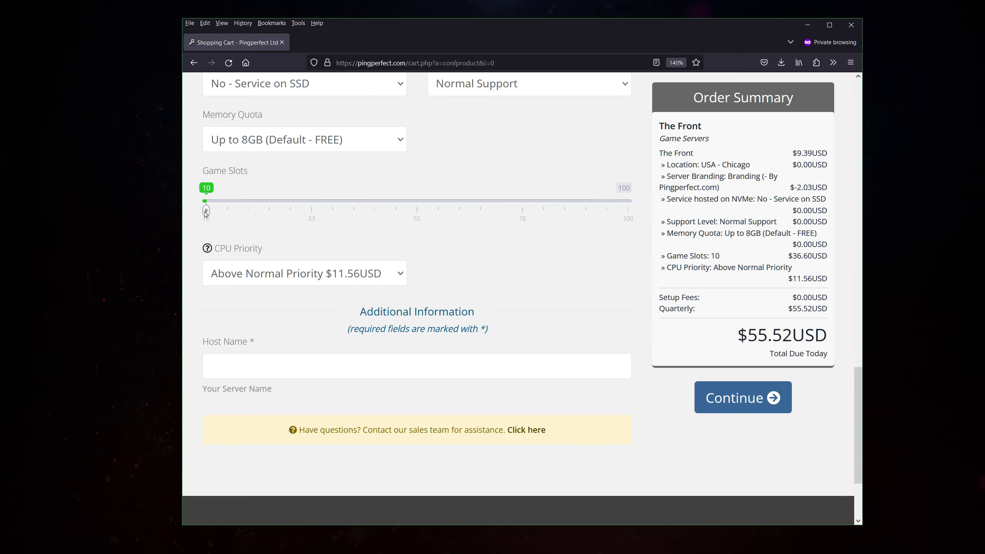
{"action": "mouse_move", "coordinate": [205, 213]}
{"action": "left_mouse_down"}
{"action": "mouse_move", "coordinate": [630, 212]}
{"action": "mouse_move", "coordinate": [206, 212]}
{"action": "left_mouse_up"}
Lower CPU priority to Normal and enter host name 'Test - By Pingperfect.com', totalling $43.96USD
{"action": "left_click", "coordinate": [359, 274]}
{"action": "left_click", "coordinate": [309, 318]}
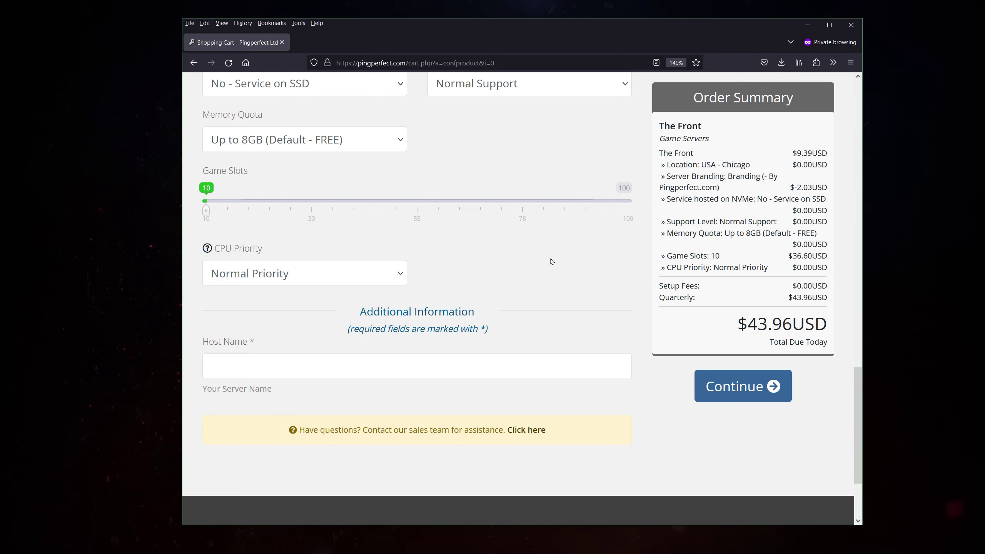
{"action": "type", "text": "Test - By Pingperfect.com"}
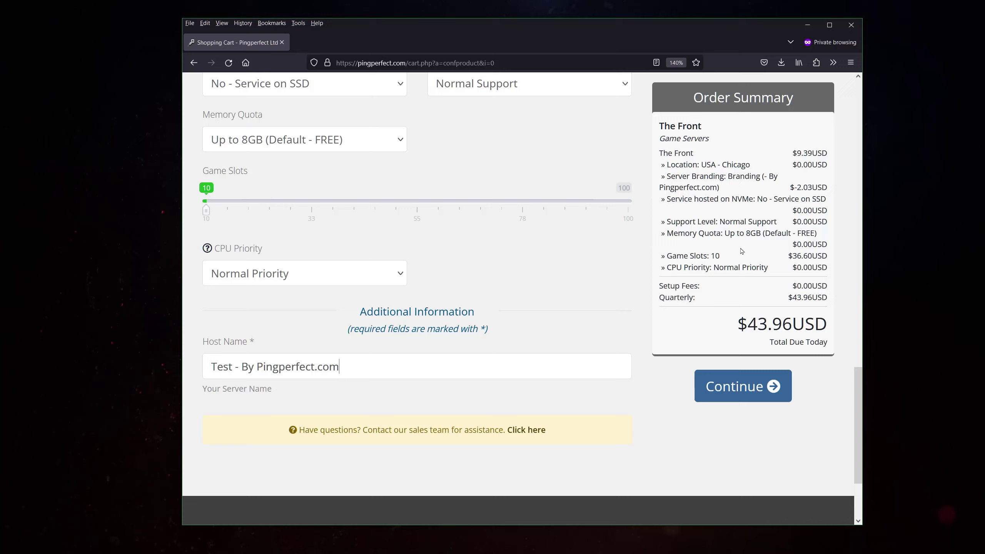
{"action": "scroll", "coordinate": [480, 267], "scroll_direction": "up", "scroll_amount": 3}
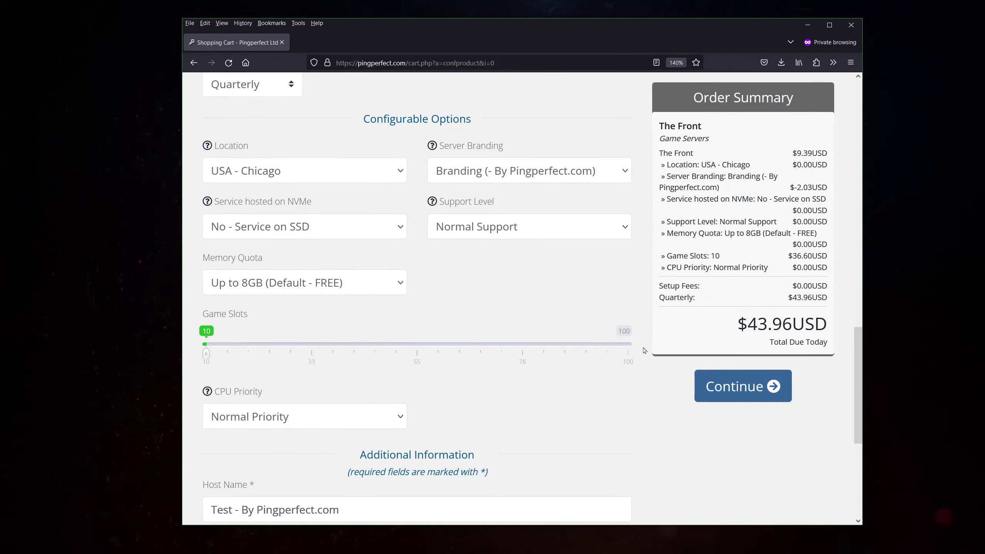
{"action": "scroll", "coordinate": [645, 351], "scroll_direction": "down", "scroll_amount": 3}
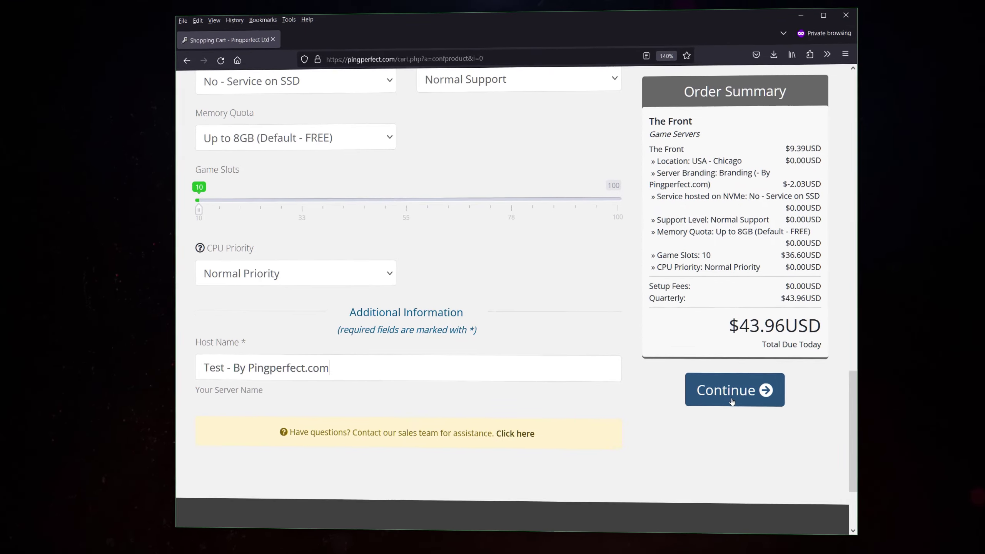
Continue to the cart and apply the 10% promo code, cutting the total to $39.56USD
{"action": "left_click", "coordinate": [742, 385]}
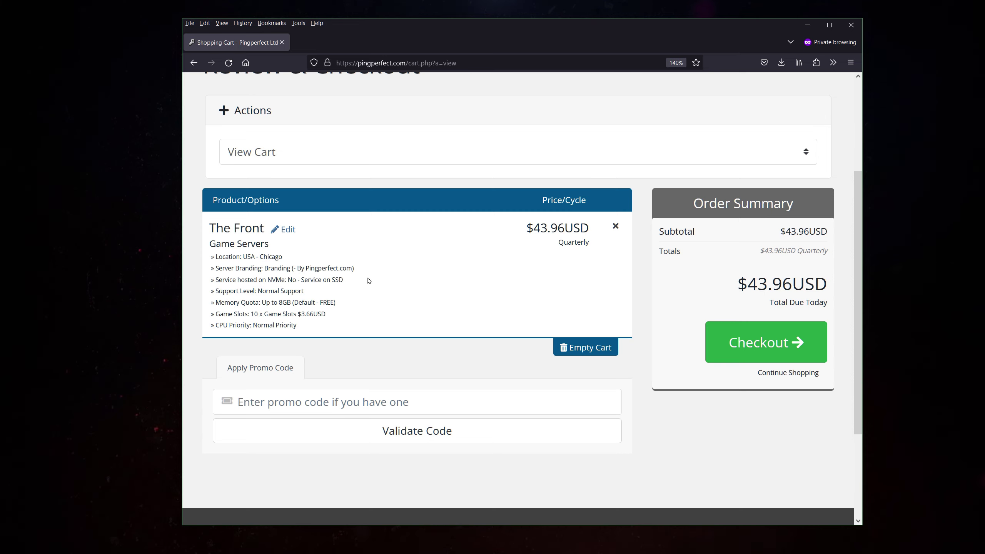
{"action": "left_click", "coordinate": [308, 402]}
{"action": "type", "text": "vedui"}
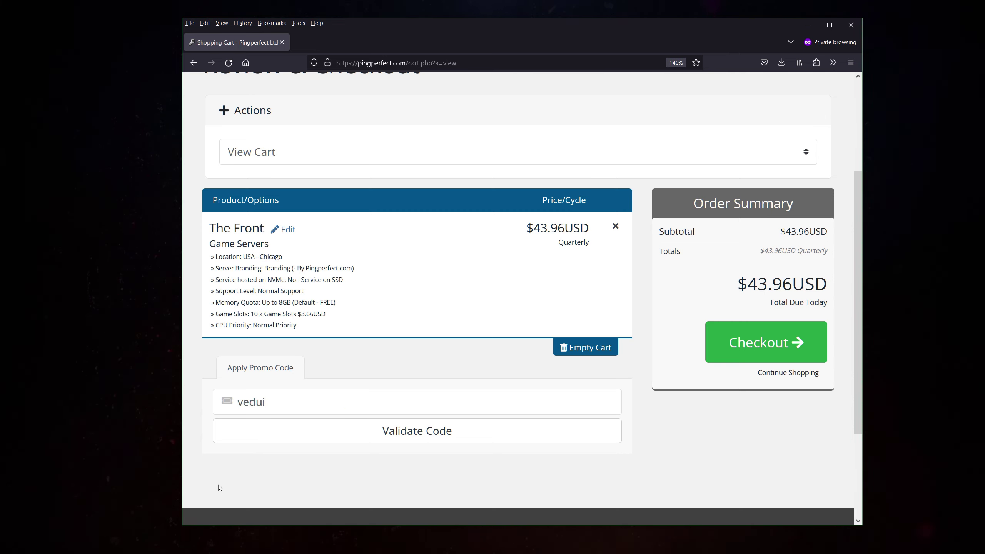
{"action": "left_click", "coordinate": [433, 431]}
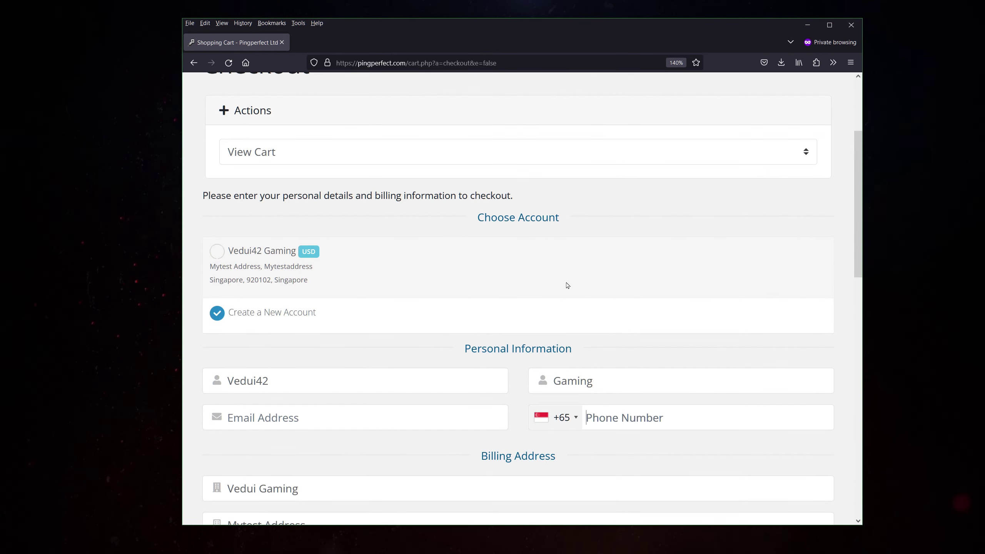
Bill the existing account via PayPal, accept the Terms of Service, and complete the order
{"action": "scroll", "coordinate": [574, 280], "scroll_direction": "down", "scroll_amount": 4}
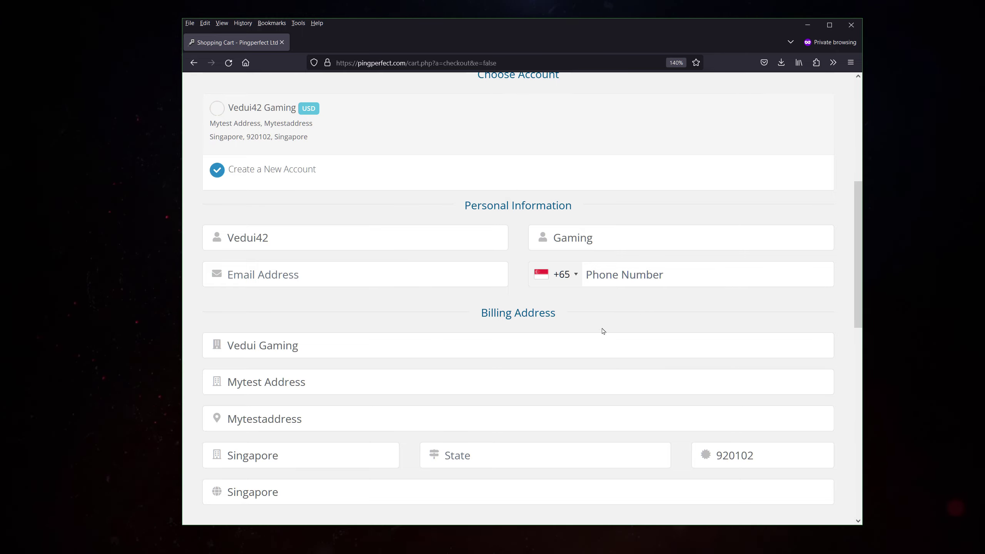
{"action": "left_click", "coordinate": [542, 124]}
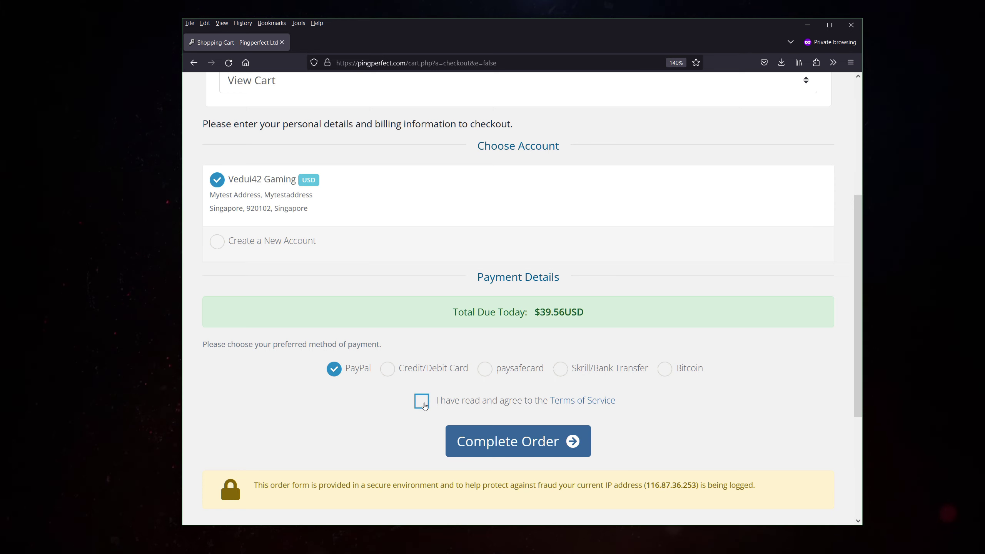
{"action": "left_click", "coordinate": [425, 405]}
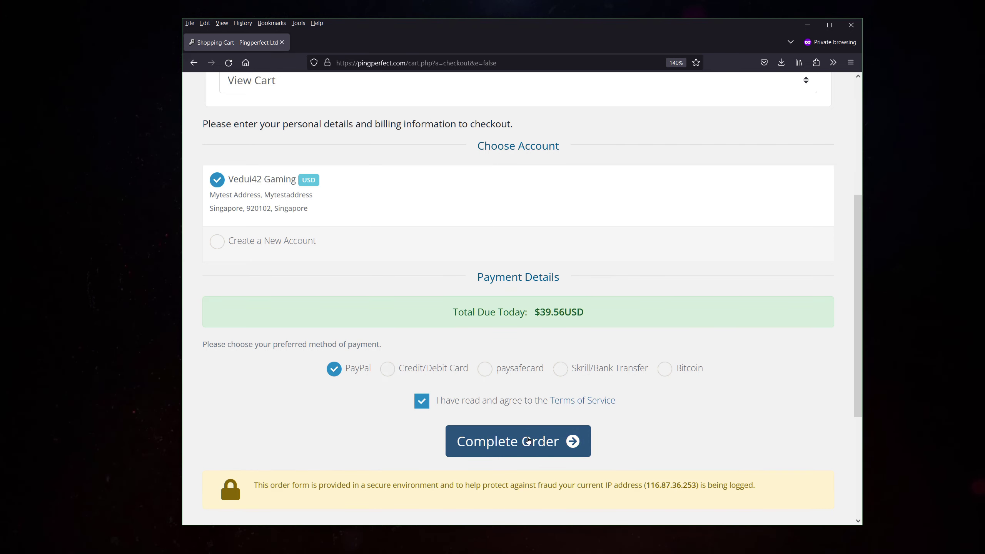
{"action": "left_click", "coordinate": [528, 440]}
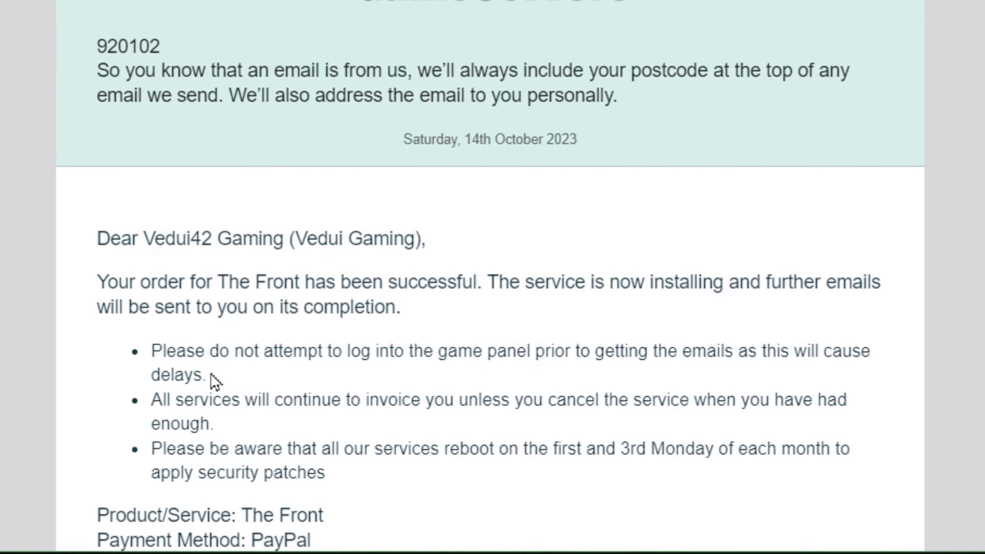
Highlight the confirmation email's warning about logging in too early
{"action": "mouse_move", "coordinate": [215, 382]}
{"action": "left_mouse_down"}
{"action": "mouse_move", "coordinate": [153, 352]}
{"action": "mouse_move", "coordinate": [139, 363]}
{"action": "left_mouse_up"}
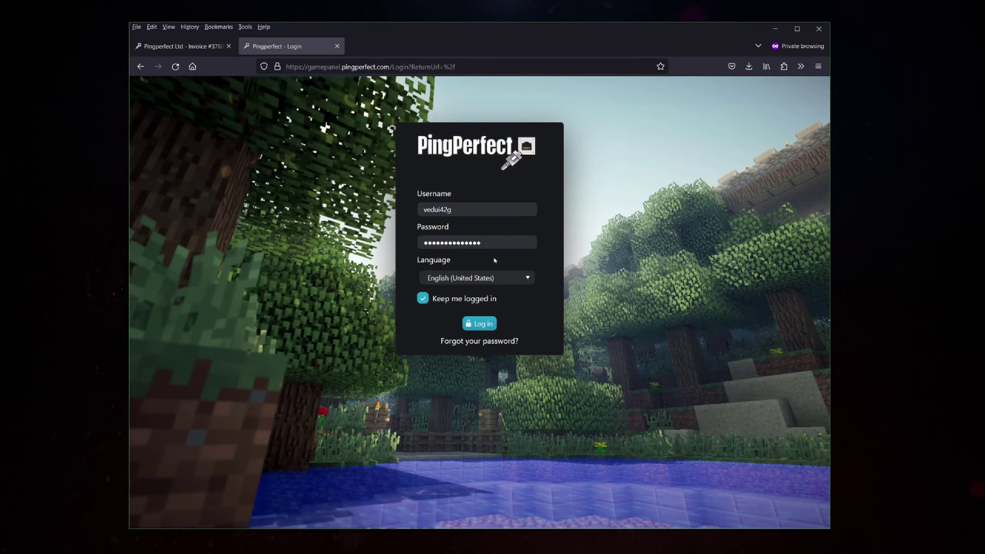
Log into the game panel and stop the running 10-slot The Front server
{"action": "left_click", "coordinate": [489, 327]}
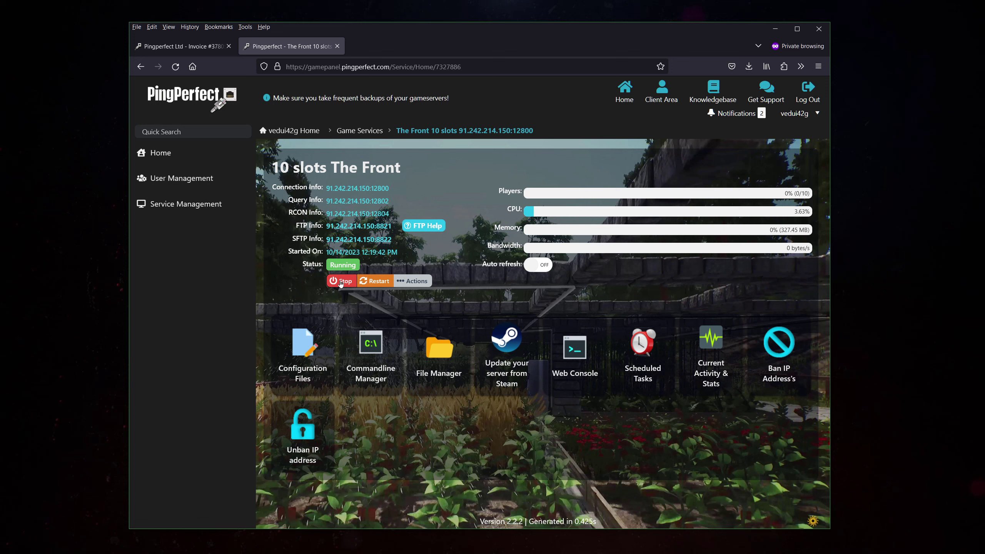
{"action": "left_click", "coordinate": [341, 282]}
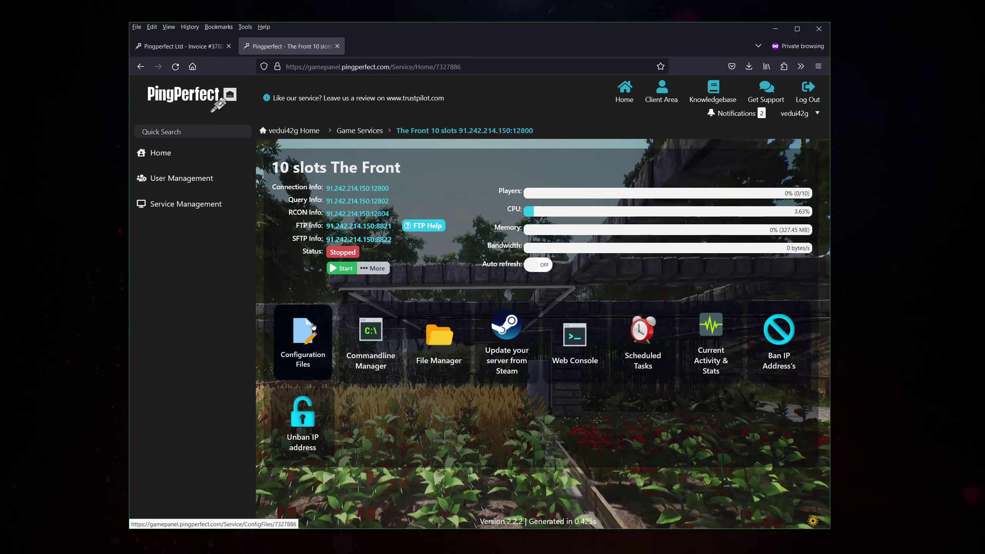
Open the server's config file in the Config Editor
{"action": "left_click", "coordinate": [313, 326]}
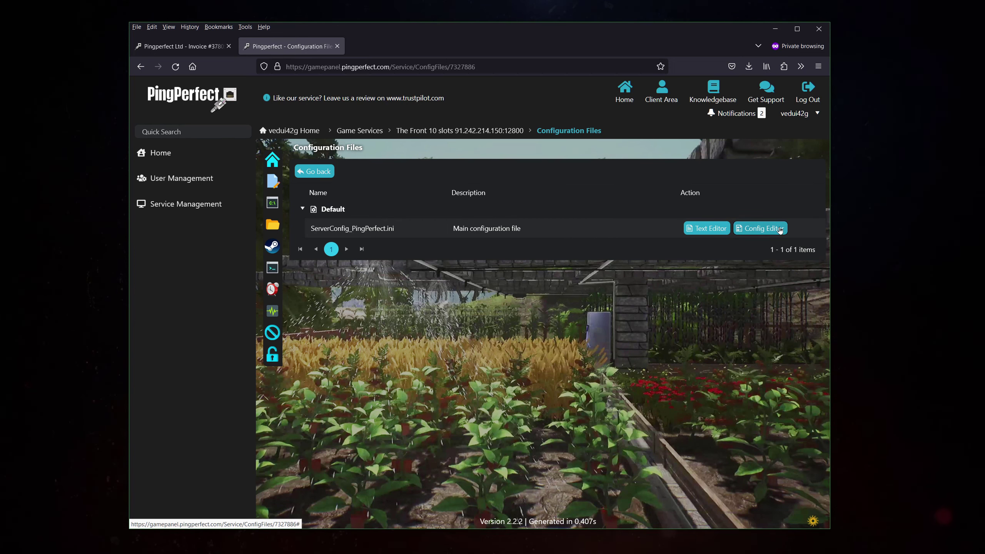
{"action": "right_click", "coordinate": [779, 228]}
{"action": "left_click", "coordinate": [779, 229]}
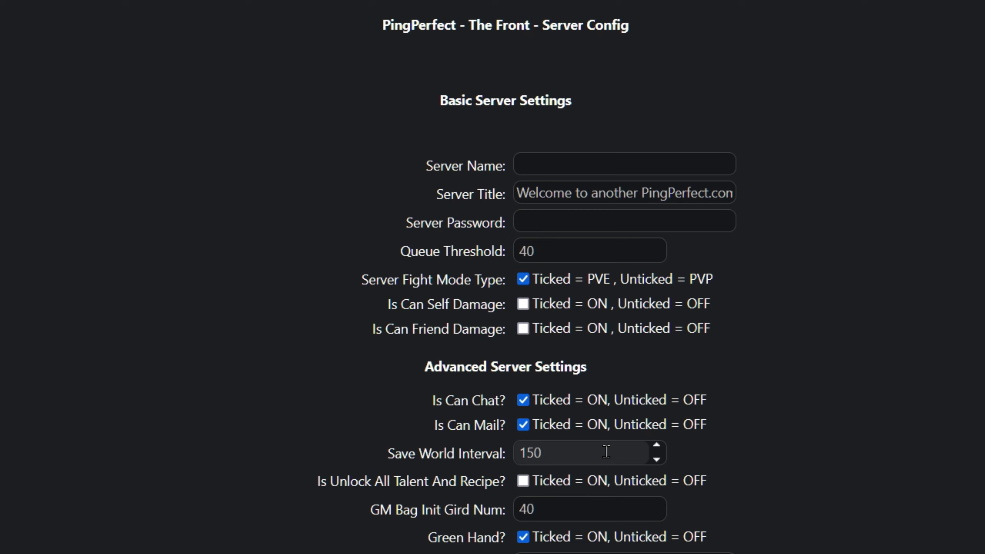
Name the server 'Test Ved' and enter a server join password
{"action": "left_click", "coordinate": [655, 170]}
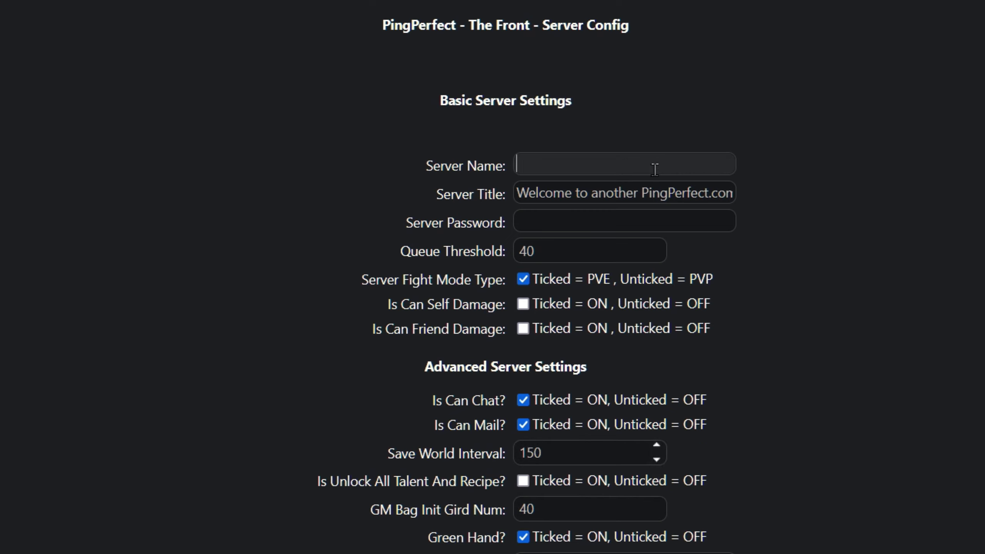
{"action": "type", "text": "Test Ved"}
{"action": "left_click", "coordinate": [698, 214]}
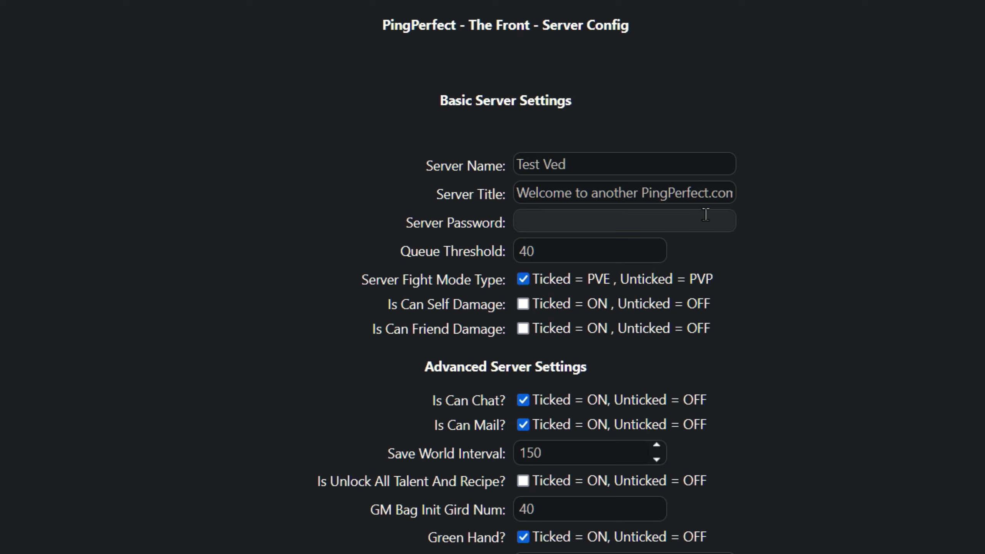
{"action": "type", "text": "1"}
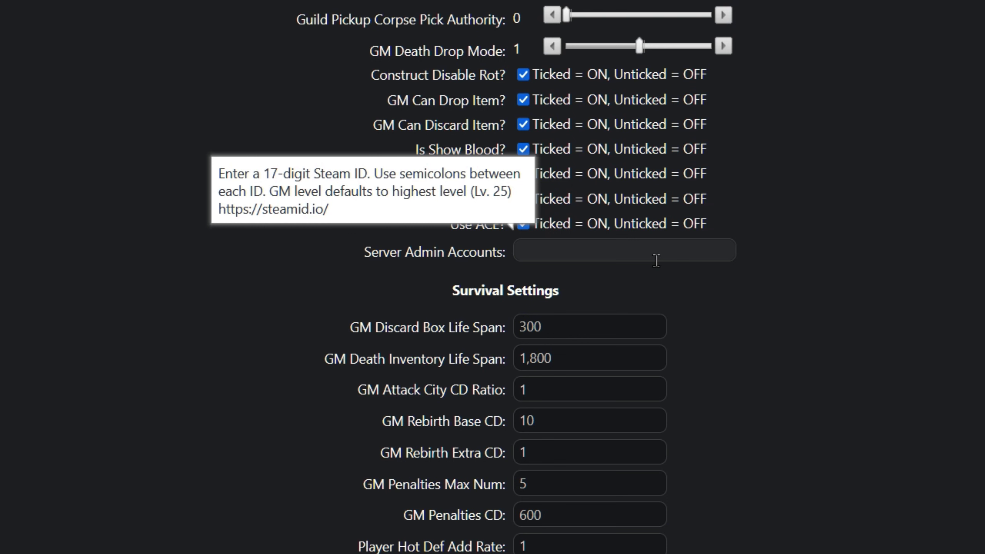
Set GM Max House Flag Number to 3 under Structures Settings
{"action": "scroll", "coordinate": [656, 260], "scroll_direction": "down", "scroll_amount": 5}
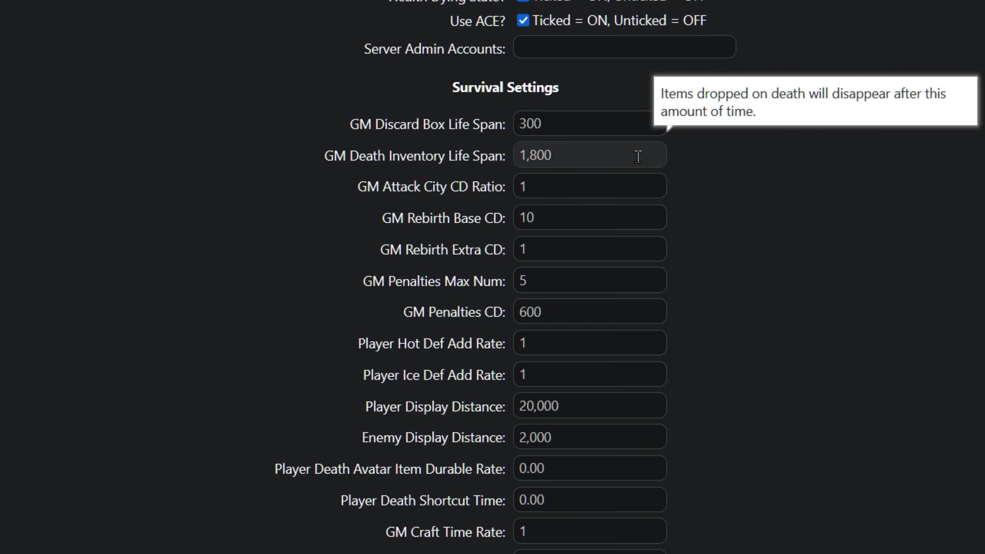
{"action": "scroll", "coordinate": [563, 235], "scroll_direction": "down", "scroll_amount": 10}
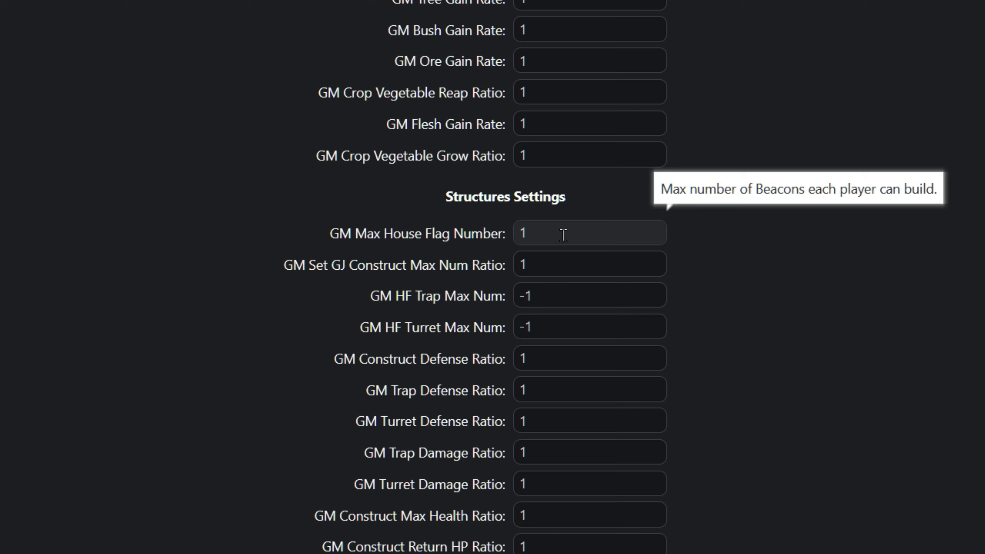
{"action": "double_click", "coordinate": [563, 235]}
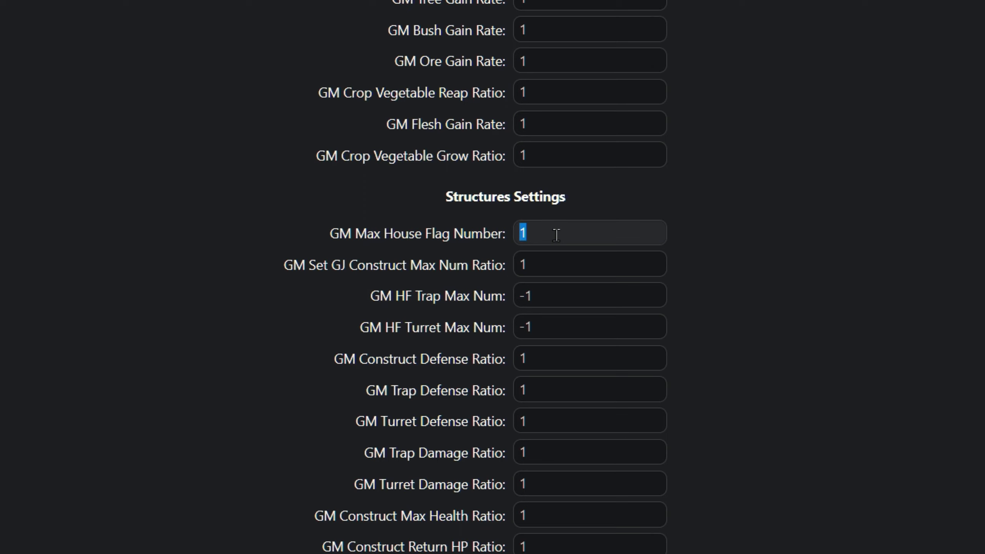
{"action": "type", "text": "2"}
{"action": "left_click_drag", "start_coordinate": [558, 225], "coordinate": [506, 234]}
{"action": "type", "text": "3"}
Set GM Tree Gain Rate and GM Ore Gain Rate to 2
{"action": "scroll", "coordinate": [759, 292], "scroll_direction": "up", "scroll_amount": 7}
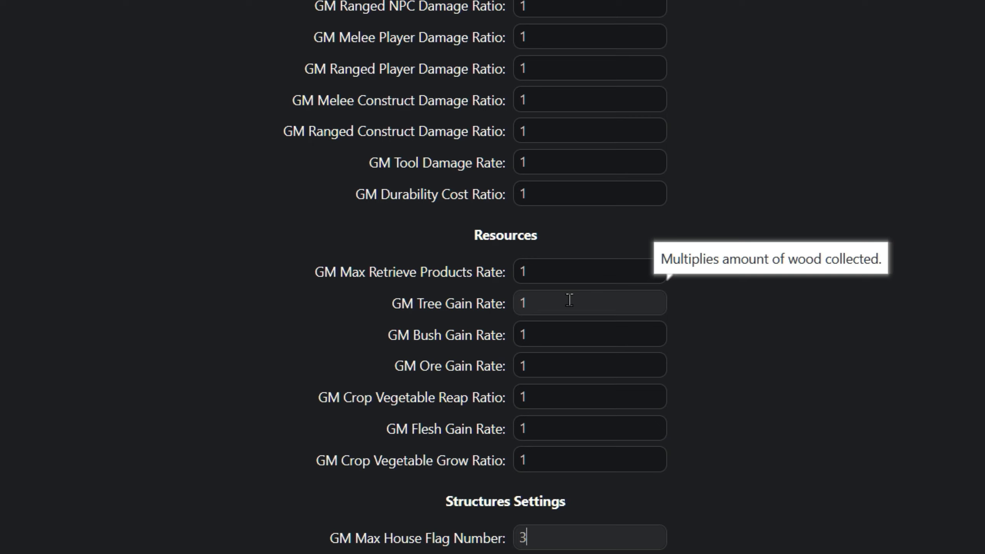
{"action": "left_click", "coordinate": [569, 300]}
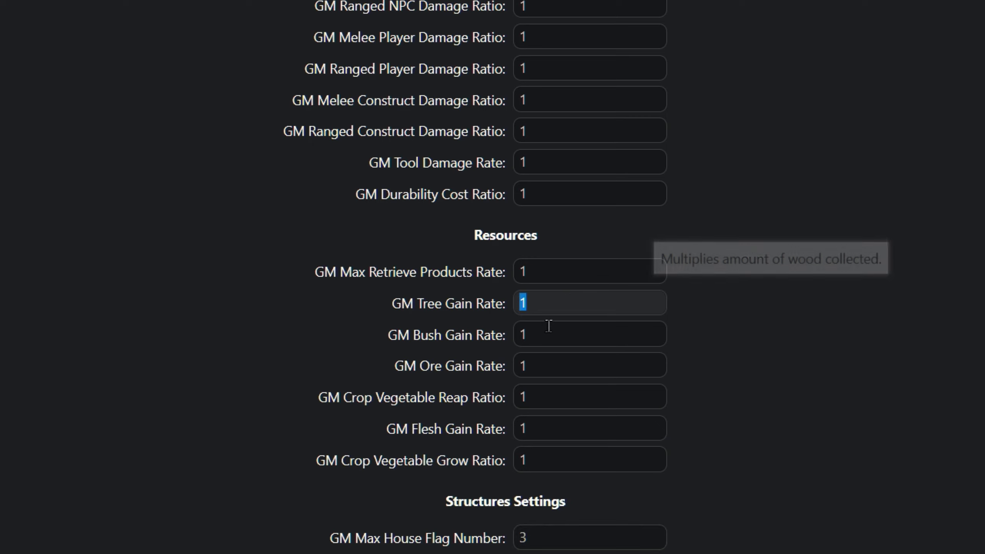
{"action": "type", "text": "2"}
{"action": "left_click", "coordinate": [549, 340]}
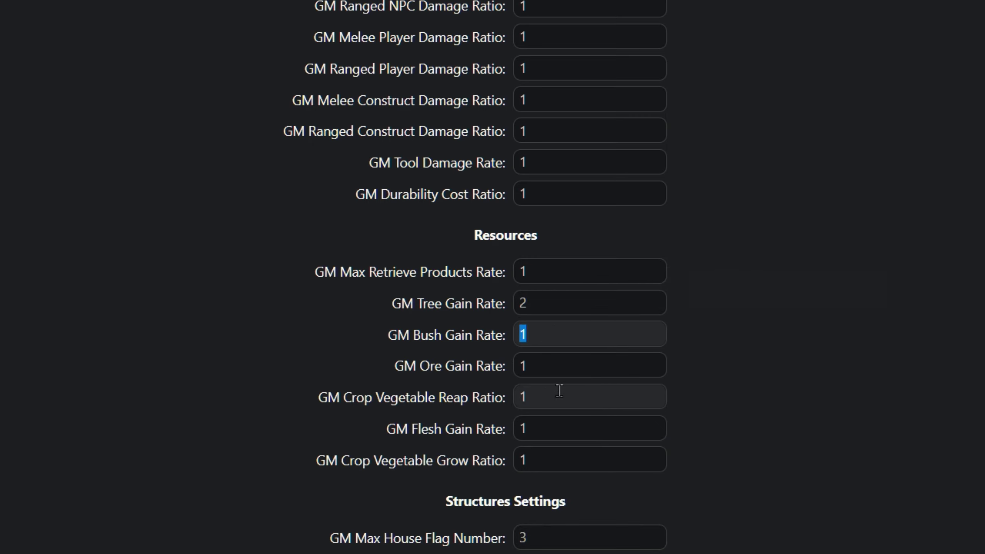
{"action": "left_click", "coordinate": [518, 363]}
{"action": "type", "text": "2"}
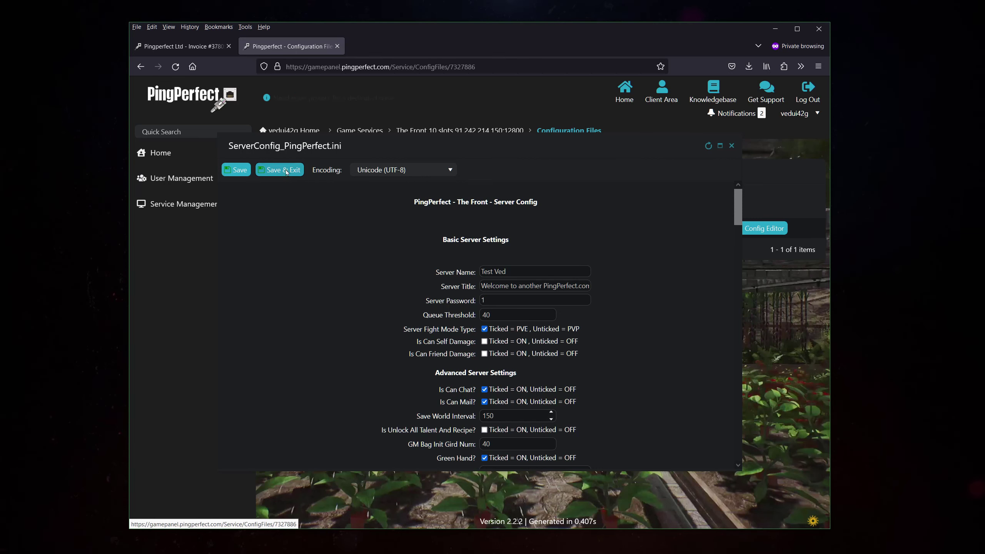
Save the config edits and run the Steam update for The Front server until it completes
{"action": "left_click", "coordinate": [279, 169]}
{"action": "mouse_move", "coordinate": [272, 159]}
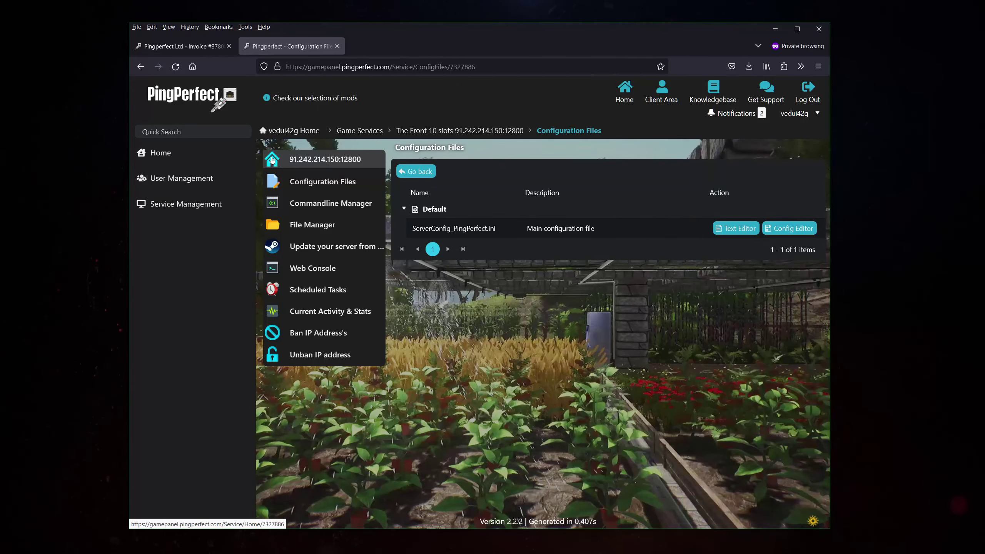
{"action": "left_click", "coordinate": [333, 245]}
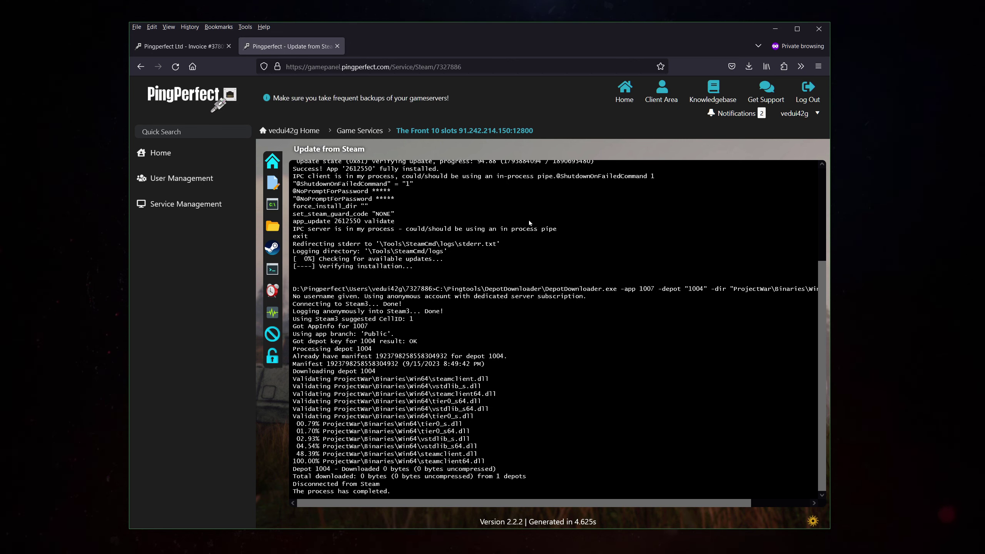
{"action": "scroll", "coordinate": [314, 192], "scroll_direction": "up", "scroll_amount": 5}
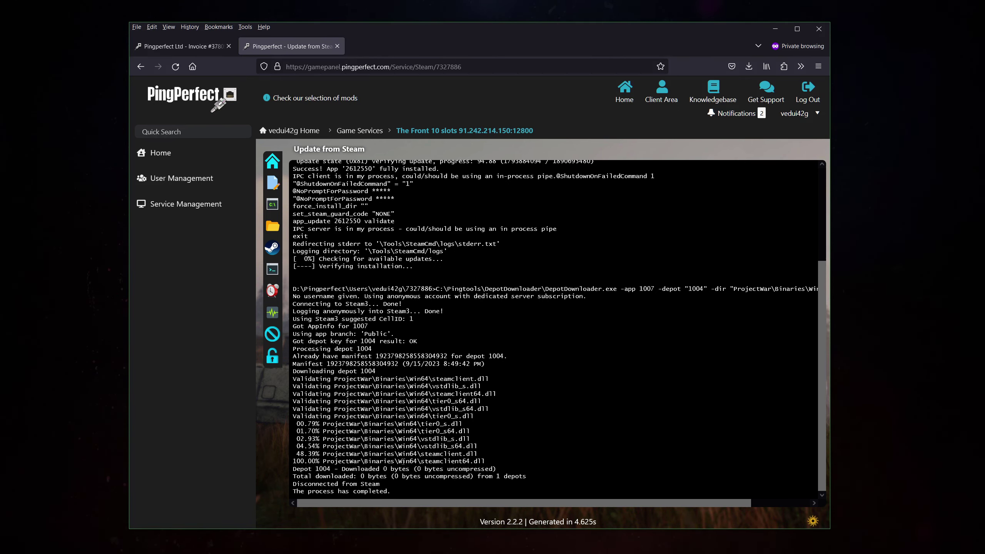
Start The Front server from its home page, then go to its Scheduled Tasks page
{"action": "mouse_move", "coordinate": [278, 165]}
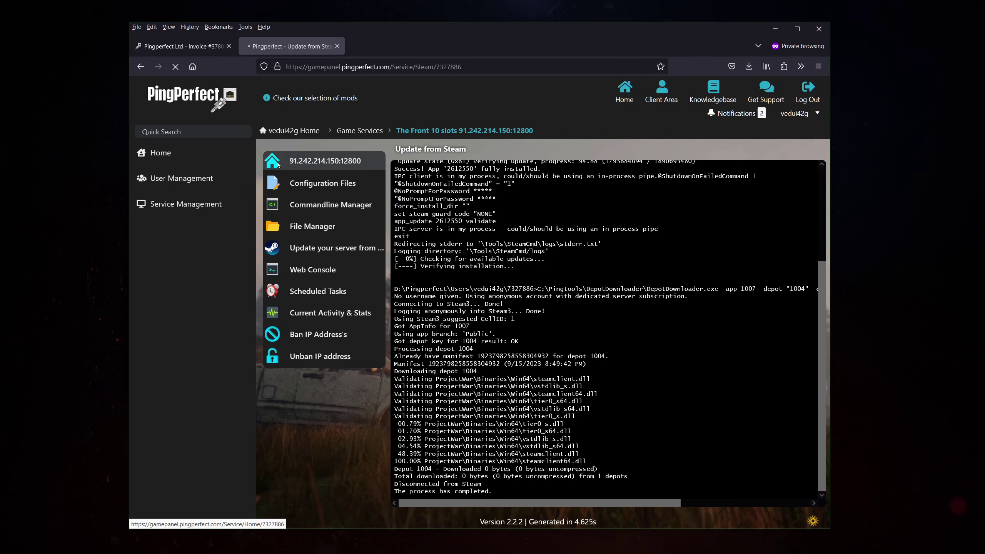
{"action": "left_click", "coordinate": [278, 165]}
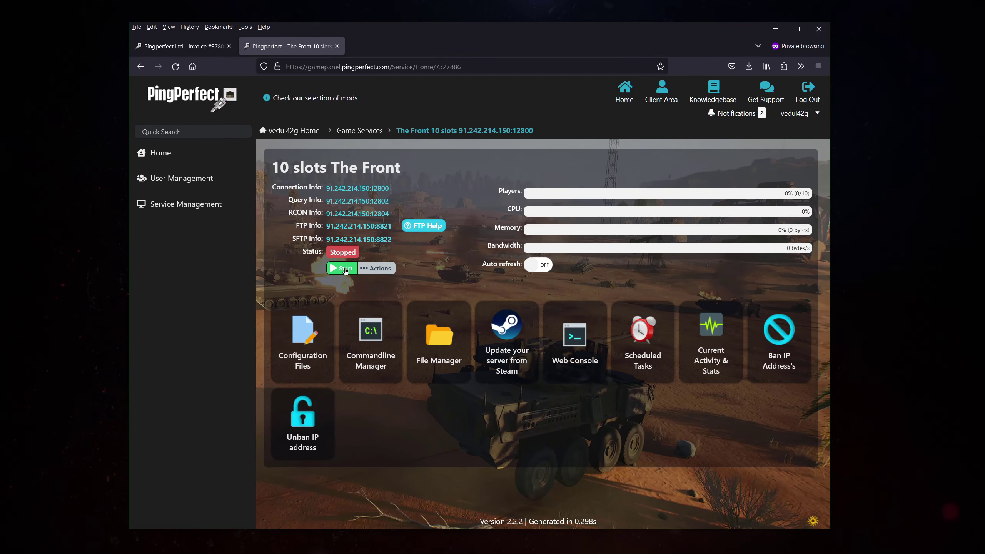
{"action": "left_click", "coordinate": [345, 269]}
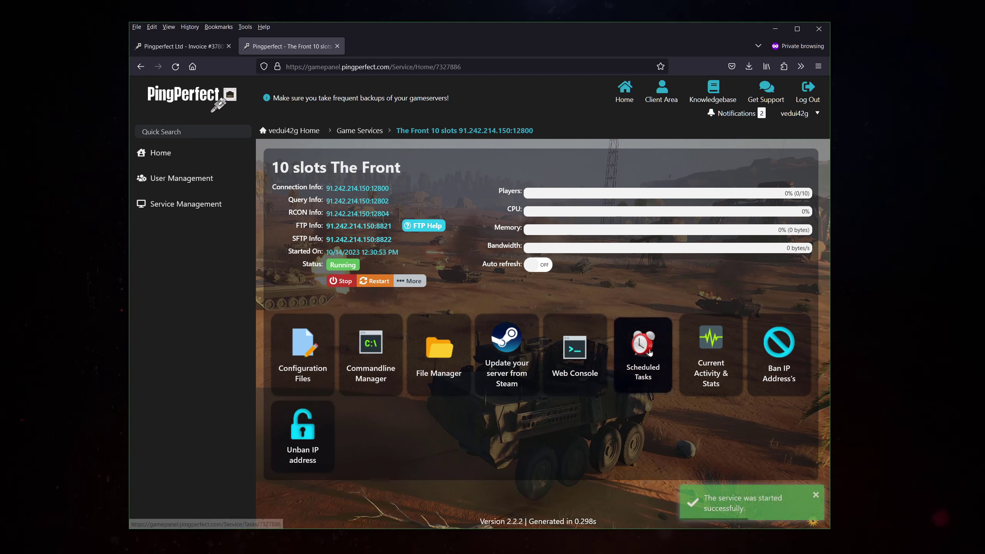
{"action": "left_click", "coordinate": [650, 352]}
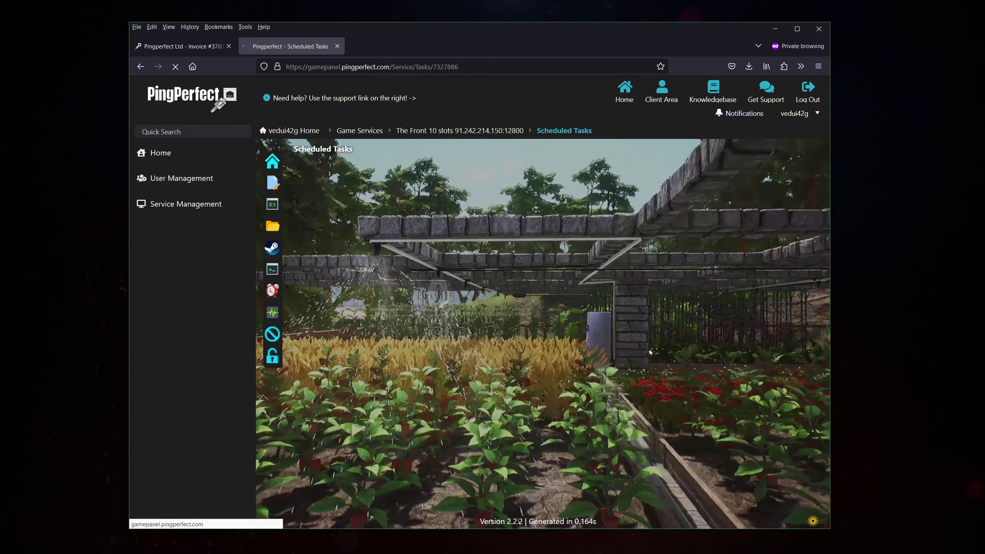
Create a new Scheduled Start/Stop/Restart task named 'daily restart'
{"action": "left_click", "coordinate": [306, 169]}
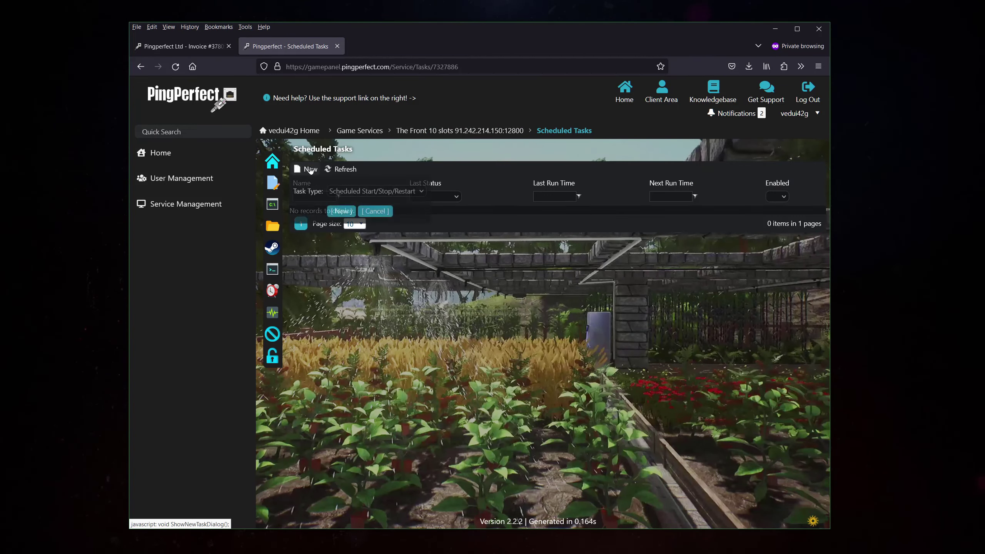
{"action": "left_click", "coordinate": [396, 194]}
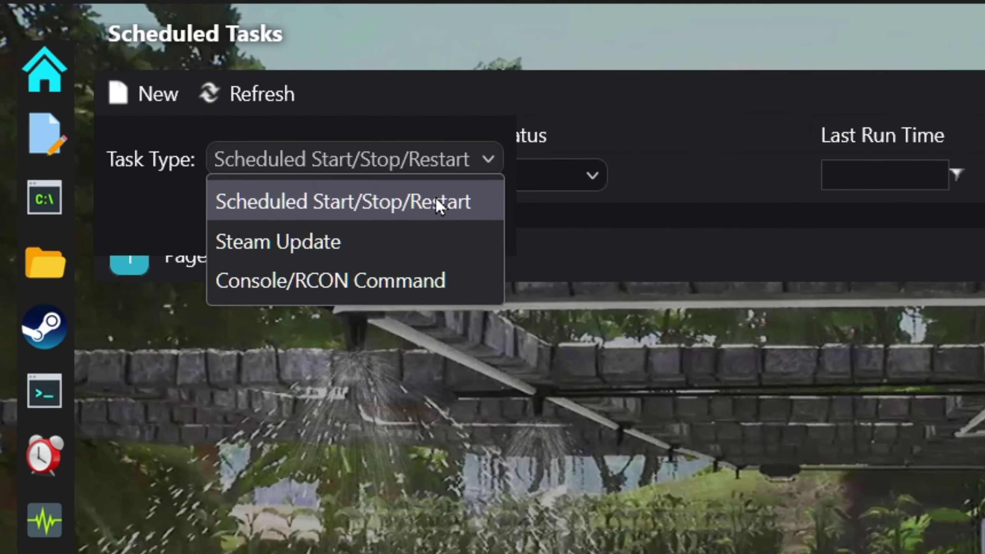
{"action": "left_click", "coordinate": [436, 197]}
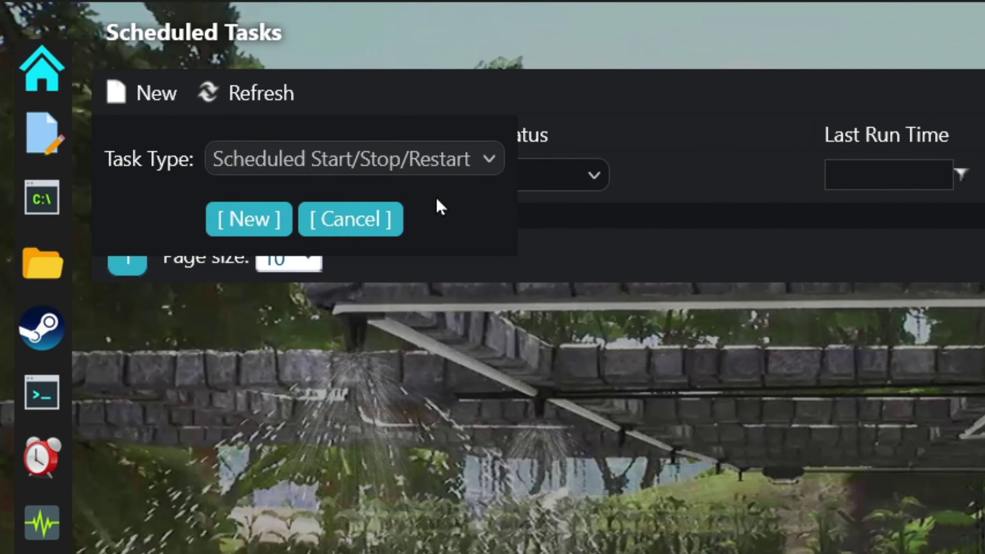
{"action": "left_click", "coordinate": [245, 218]}
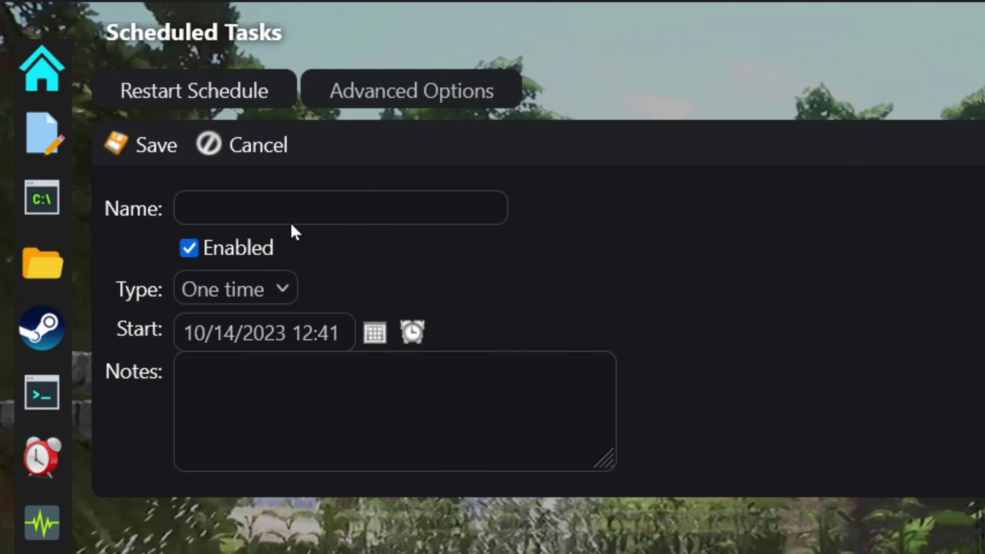
{"action": "type", "text": "d"}
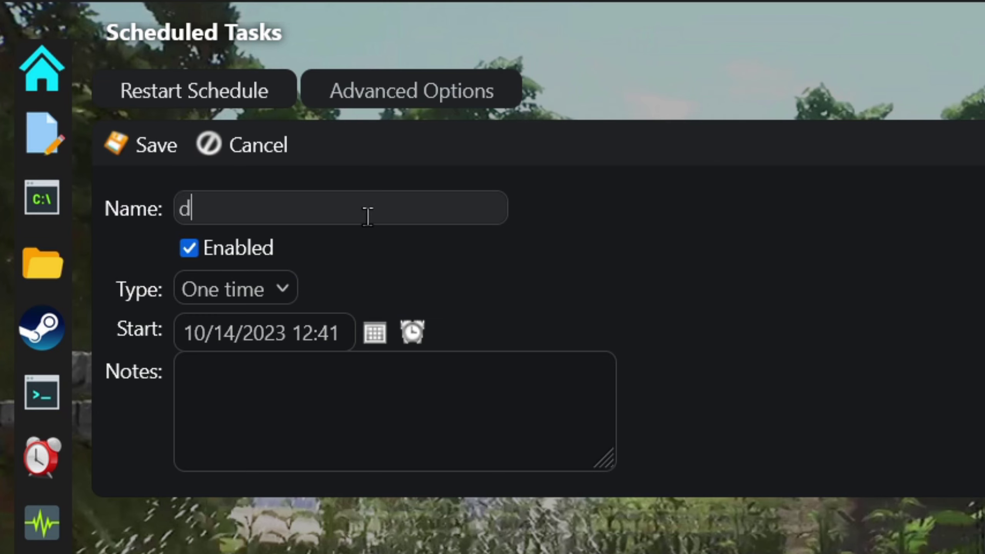
{"action": "type", "text": "aily restart"}
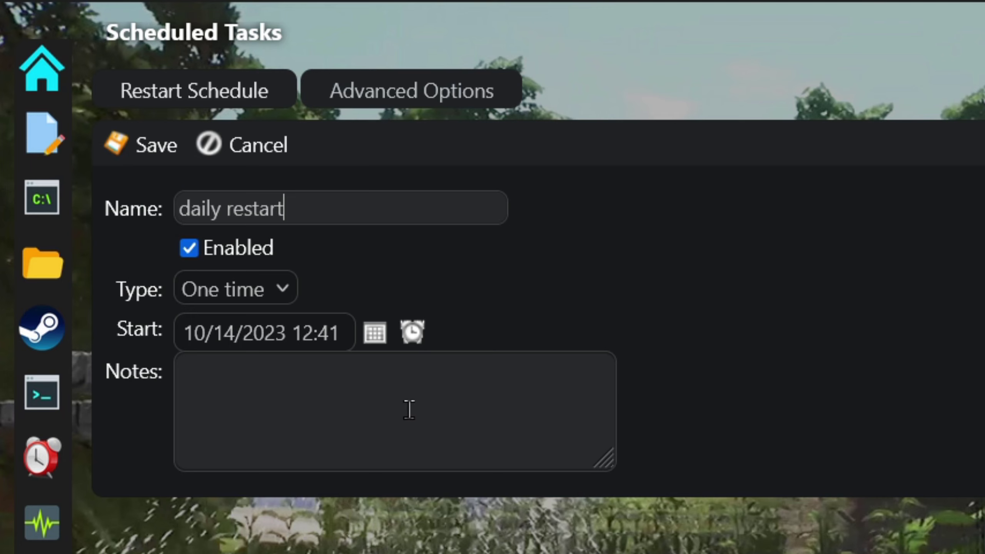
Schedule the task daily at 8:00 AM starting October 16, 2023, and save it
{"action": "left_click", "coordinate": [248, 282]}
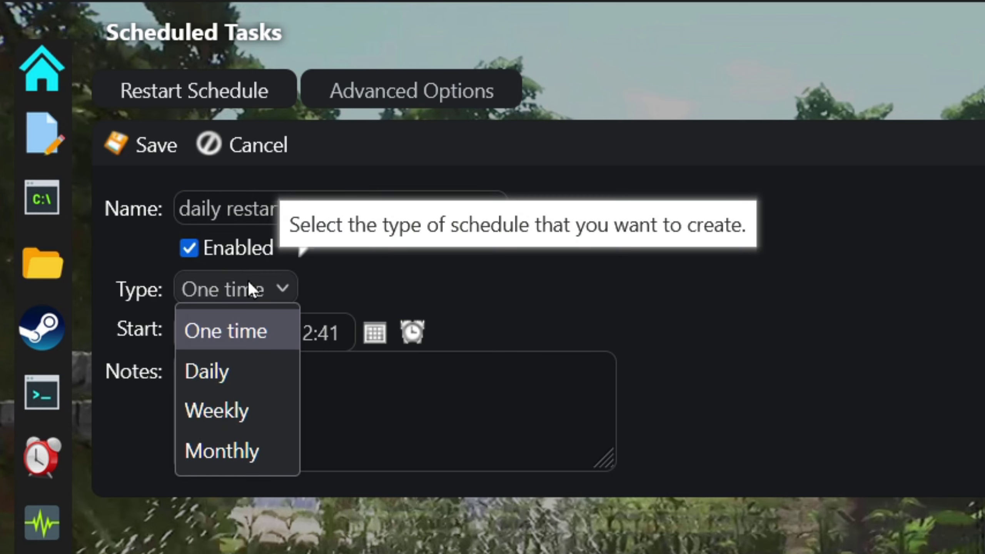
{"action": "left_click", "coordinate": [234, 371]}
{"action": "left_click", "coordinate": [435, 333]}
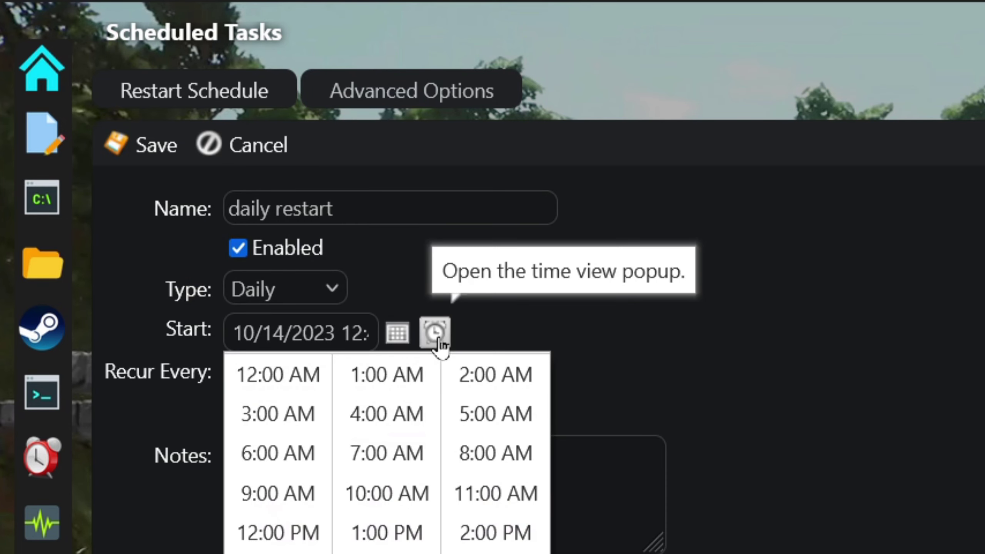
{"action": "left_click", "coordinate": [497, 463]}
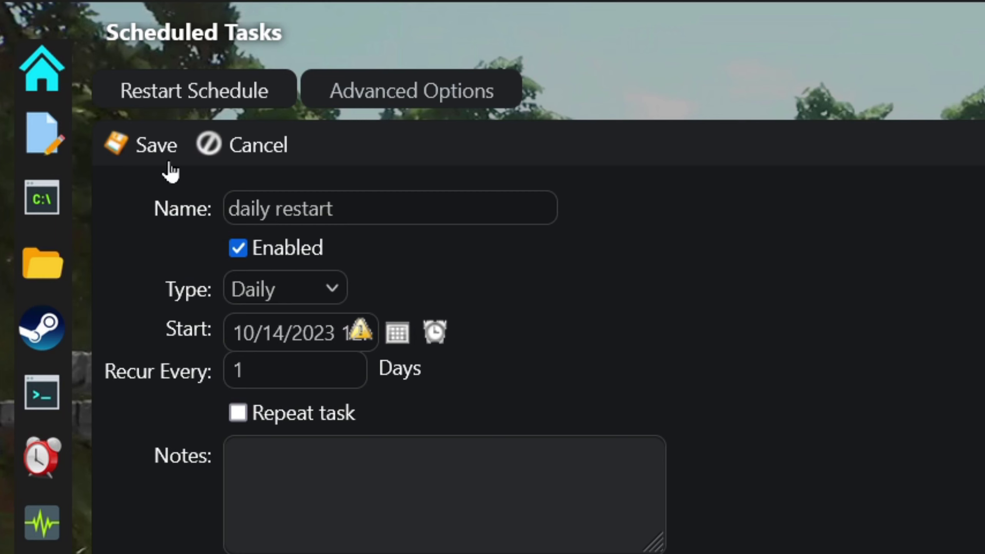
{"action": "left_click", "coordinate": [132, 141]}
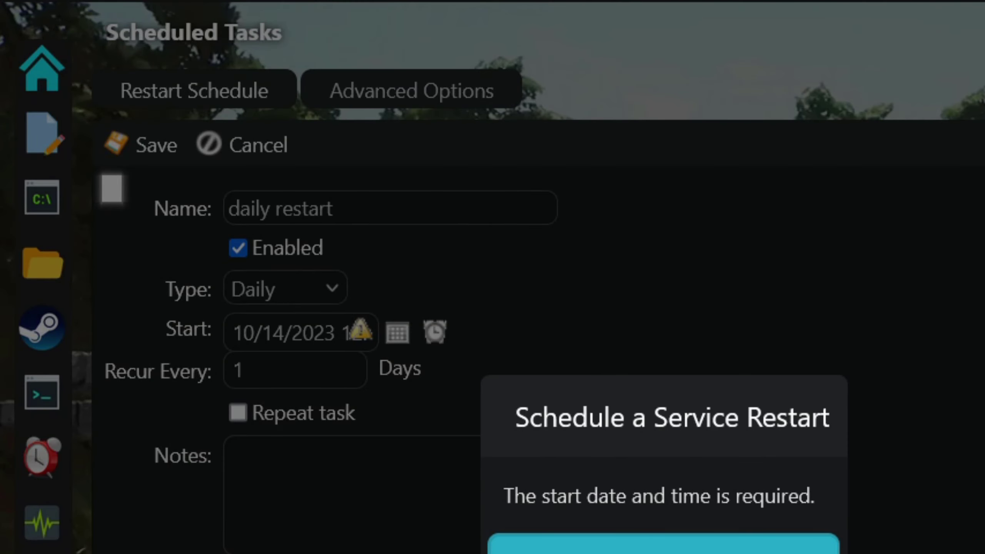
{"action": "left_click", "coordinate": [594, 542]}
{"action": "left_click", "coordinate": [397, 332]}
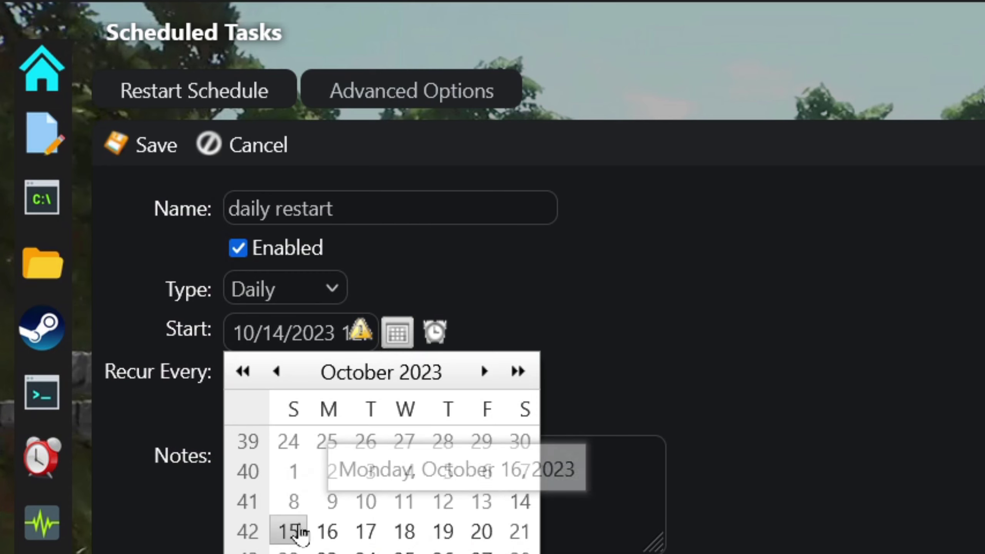
{"action": "left_click", "coordinate": [327, 530]}
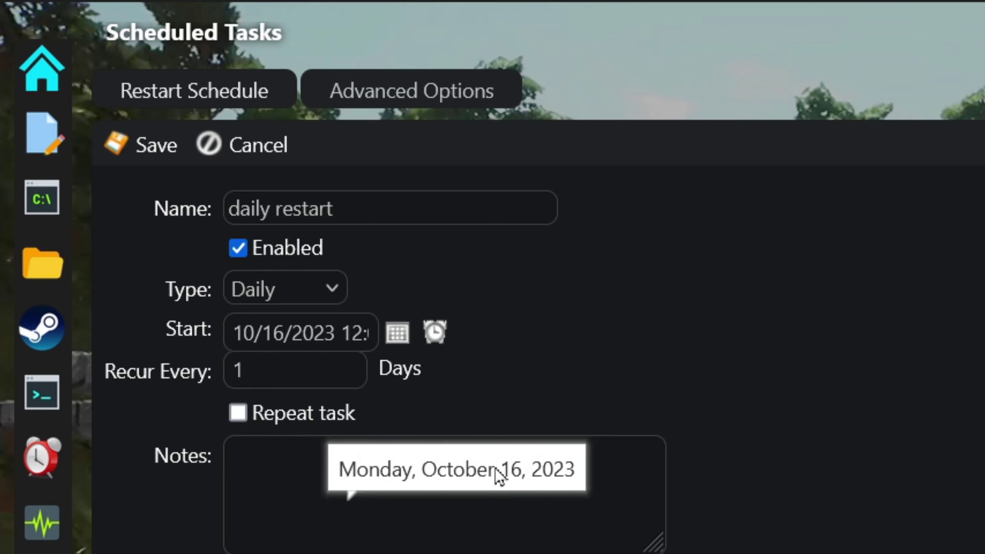
{"action": "left_click", "coordinate": [149, 142]}
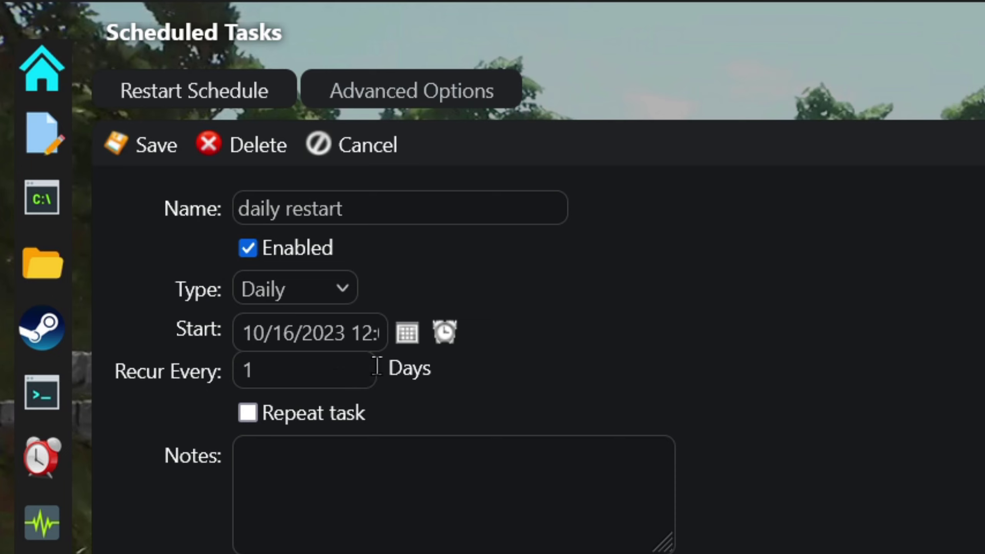
{"action": "triple_click", "coordinate": [352, 341]}
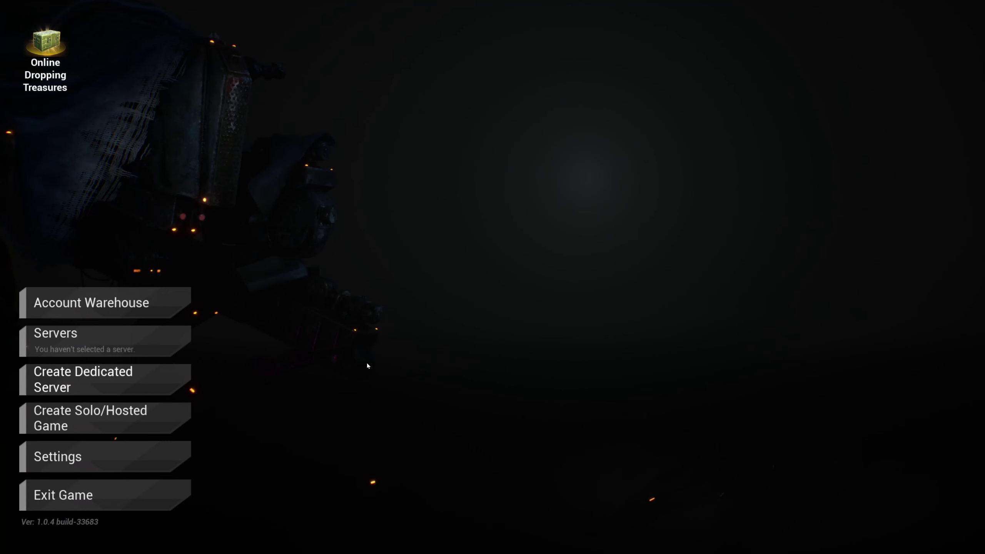
Find the Test Ved server among dedicated servers and join it
{"action": "left_click", "coordinate": [138, 343]}
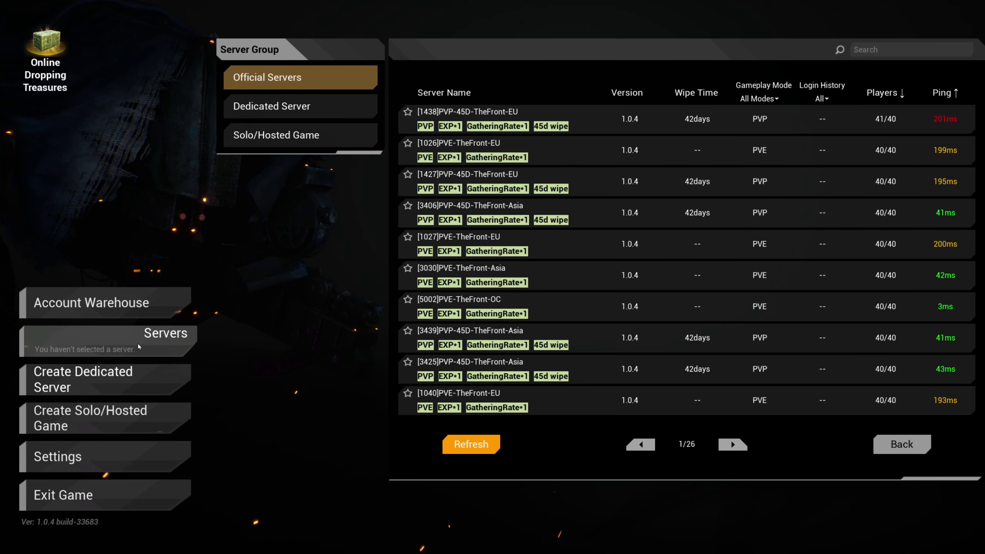
{"action": "left_click", "coordinate": [296, 111]}
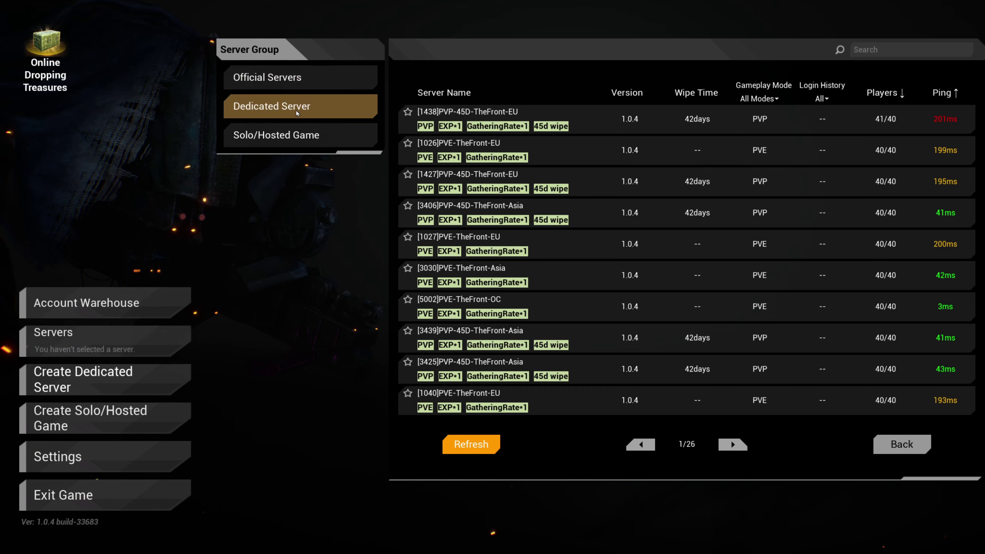
{"action": "left_click", "coordinate": [877, 44]}
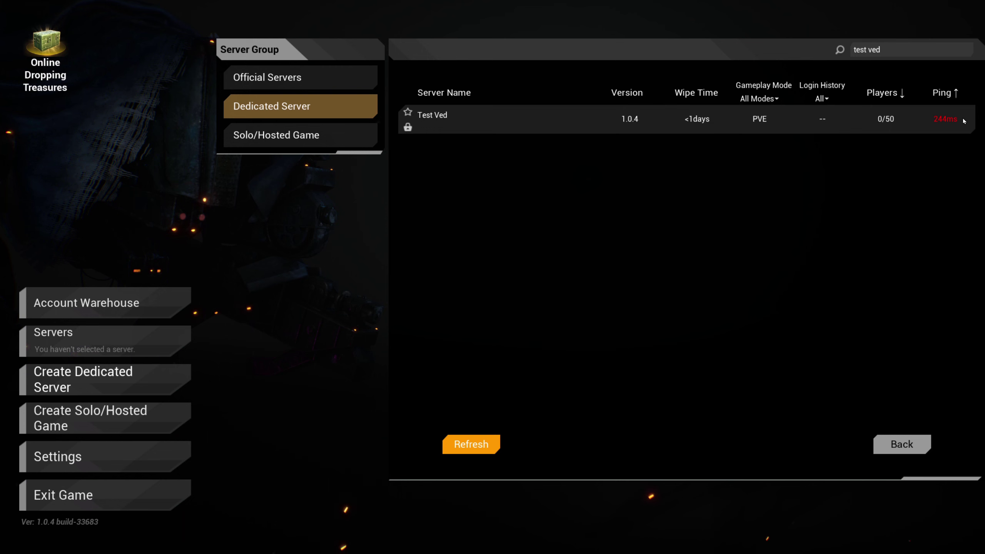
{"action": "double_click", "coordinate": [522, 122]}
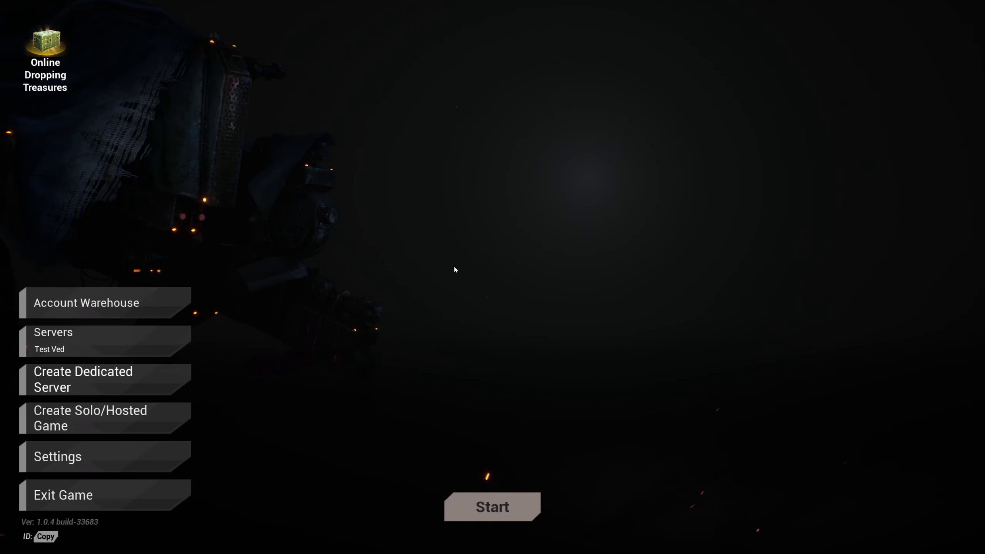
Create a new character named '1' and confirm it
{"action": "left_click", "coordinate": [659, 515]}
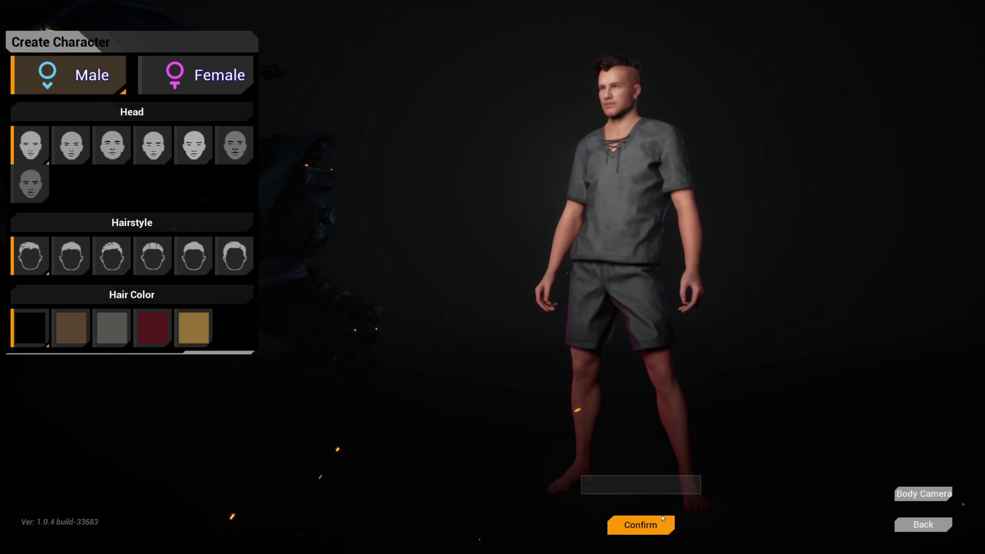
{"action": "left_click", "coordinate": [652, 491]}
{"action": "type", "text": "1"}
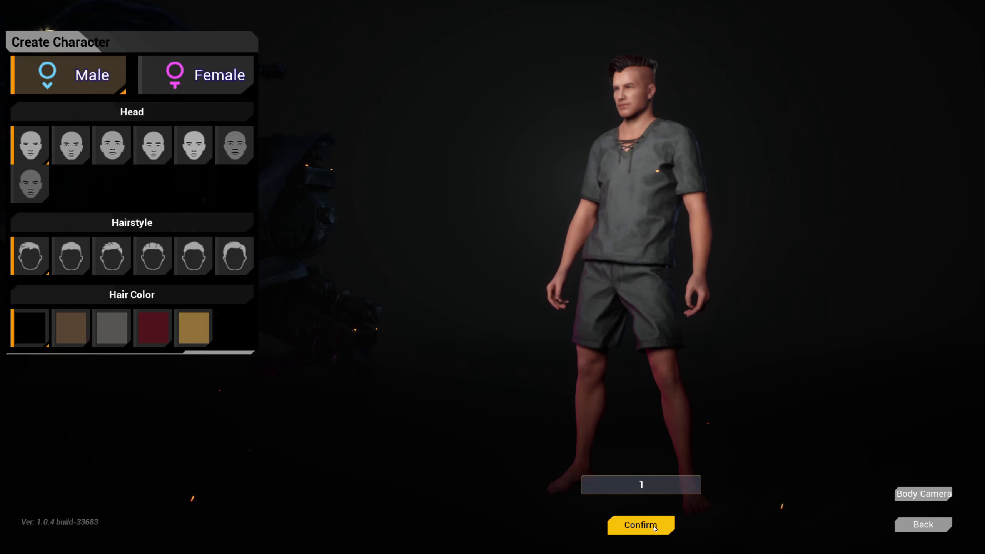
{"action": "left_click", "coordinate": [655, 526]}
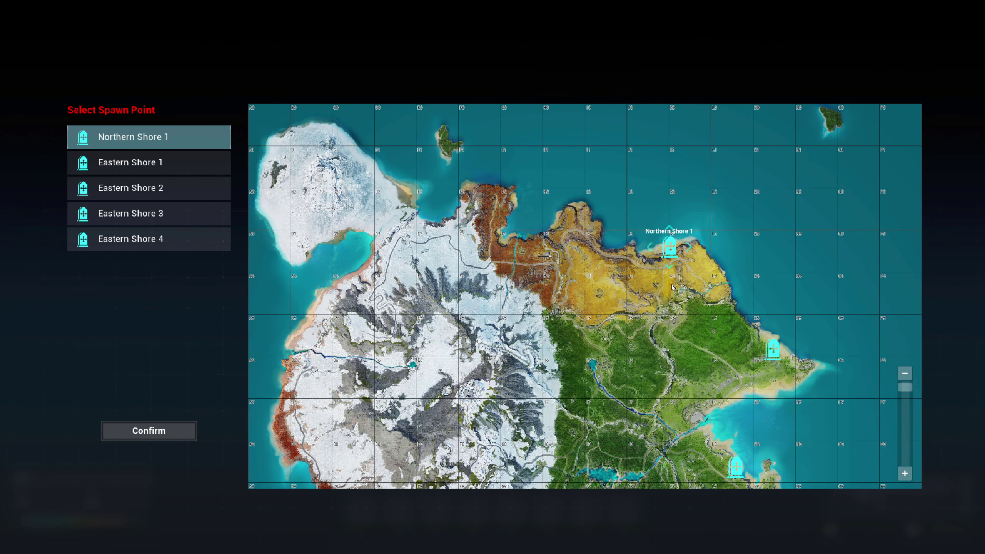
Spawn at Northern Shore 1 and walk forward along the hillside path near the red barn
{"action": "left_click", "coordinate": [178, 429]}
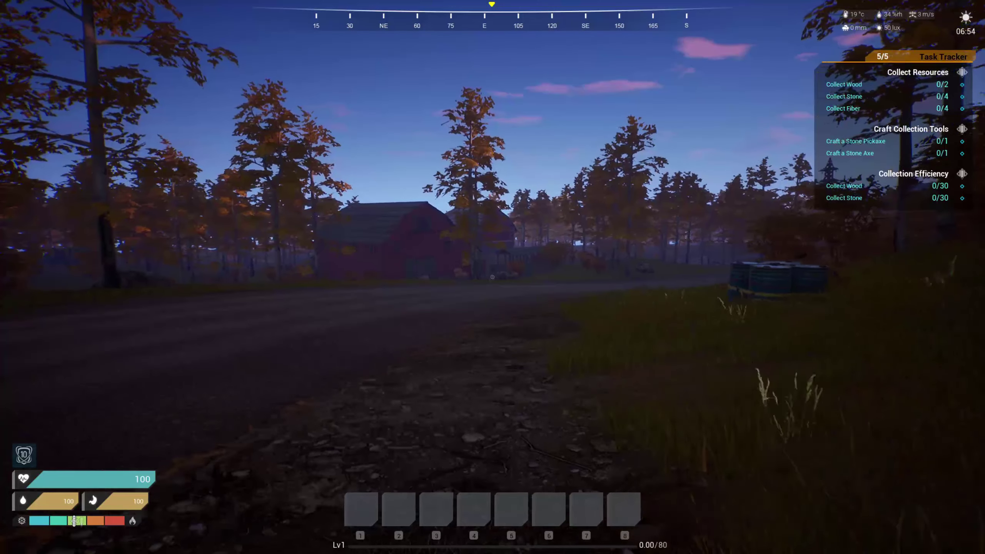
{"action": "key", "text": "w"}
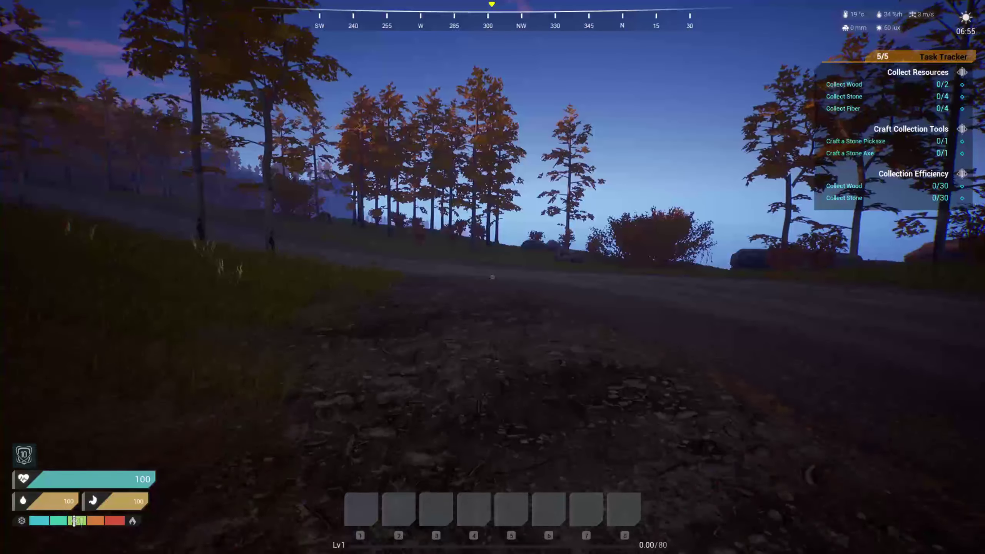
{"action": "key", "text": "w"}
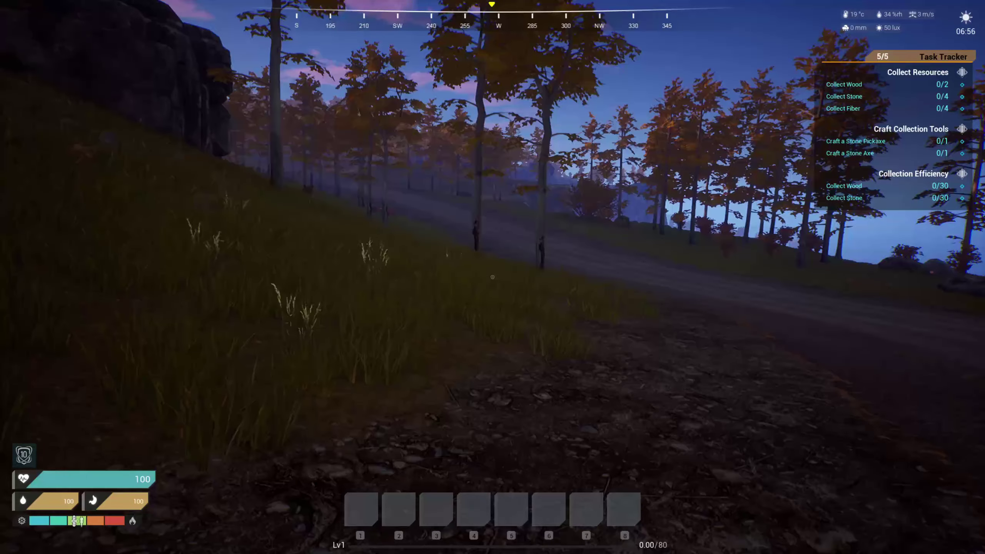